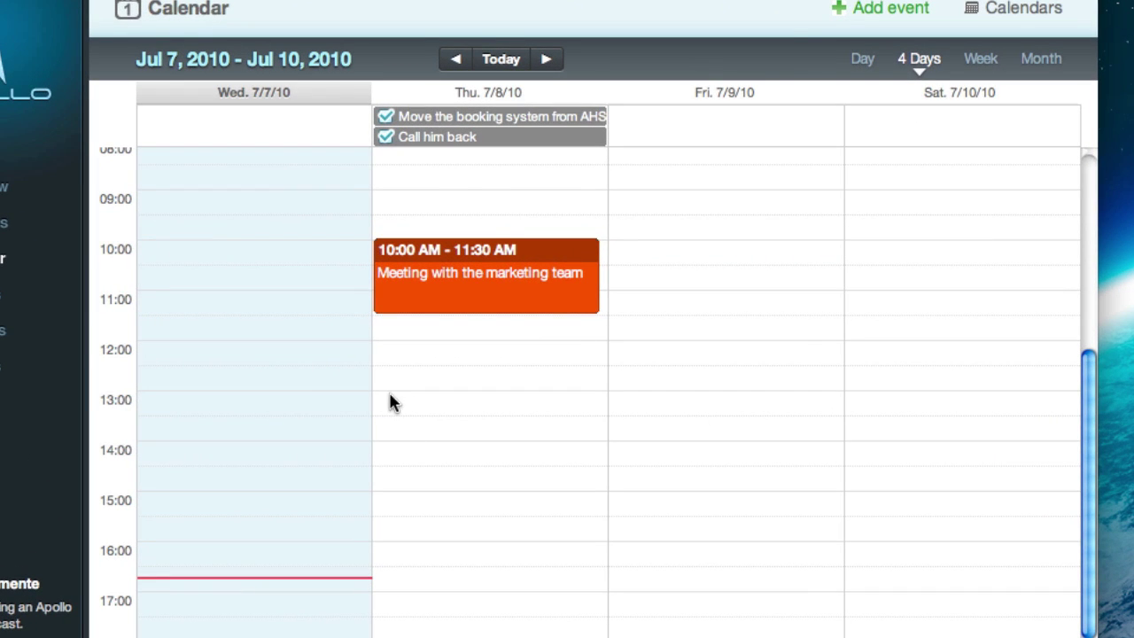
Add a lunch event on Thursday at 1 PM, move it to Friday noon, and view the Call him back task
left_click(392, 402)
type("Lunc")
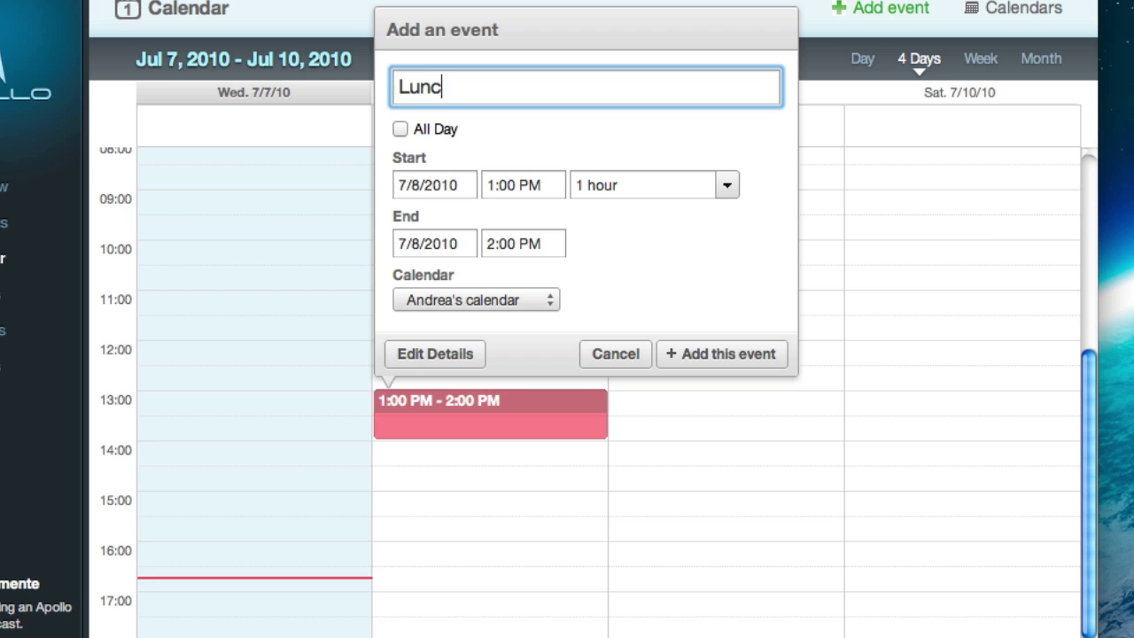
type("h with Lara")
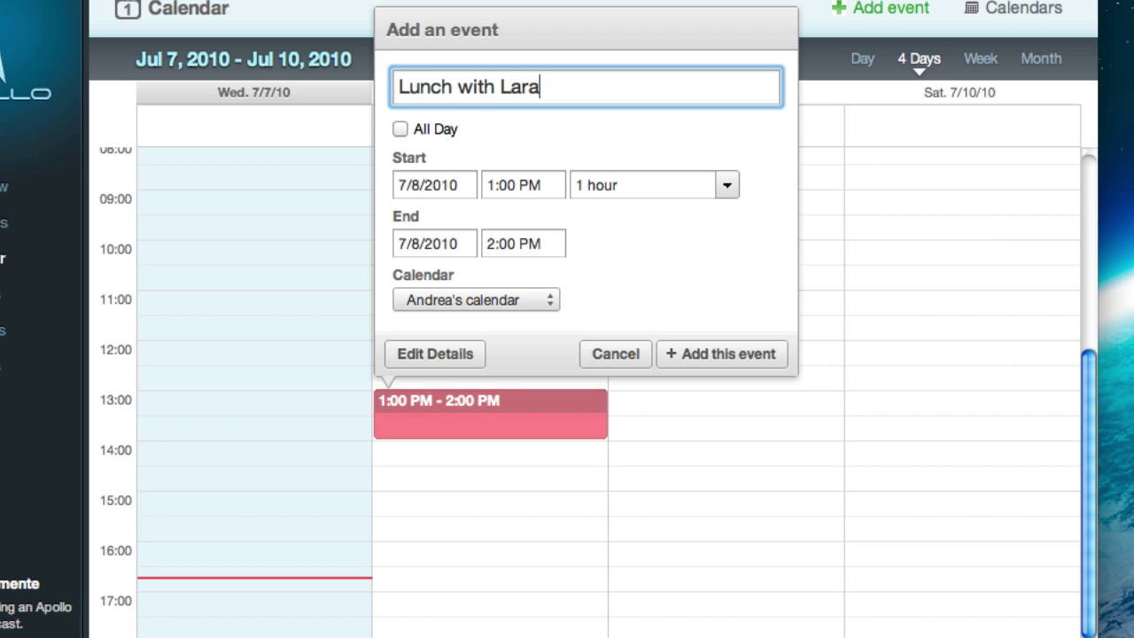
left_click(749, 354)
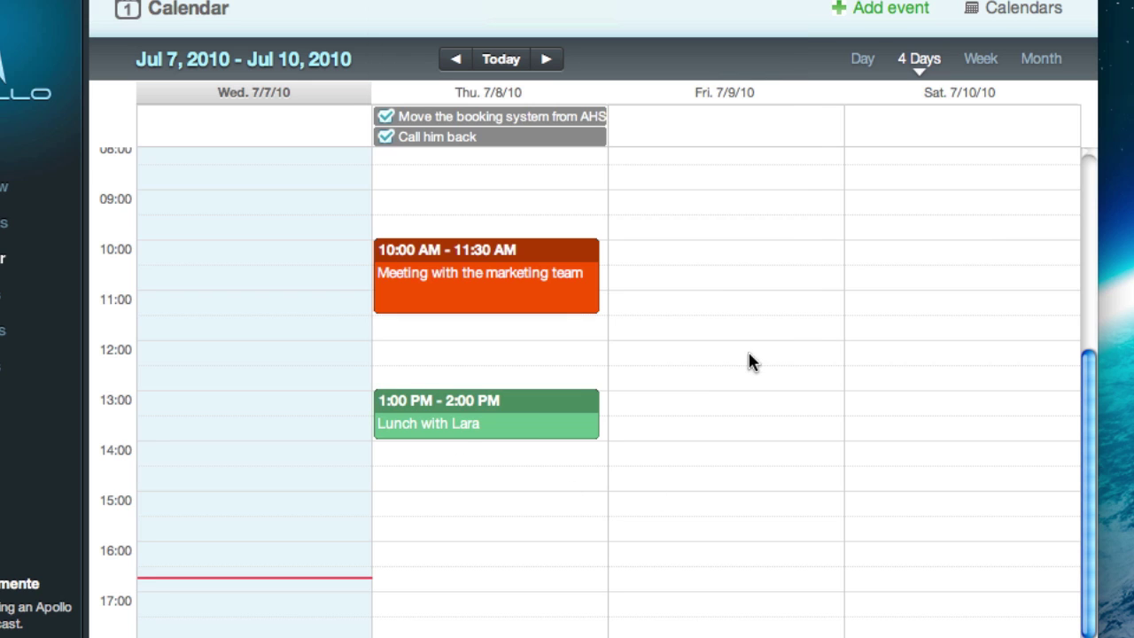
left_click_drag(532, 423, 739, 431)
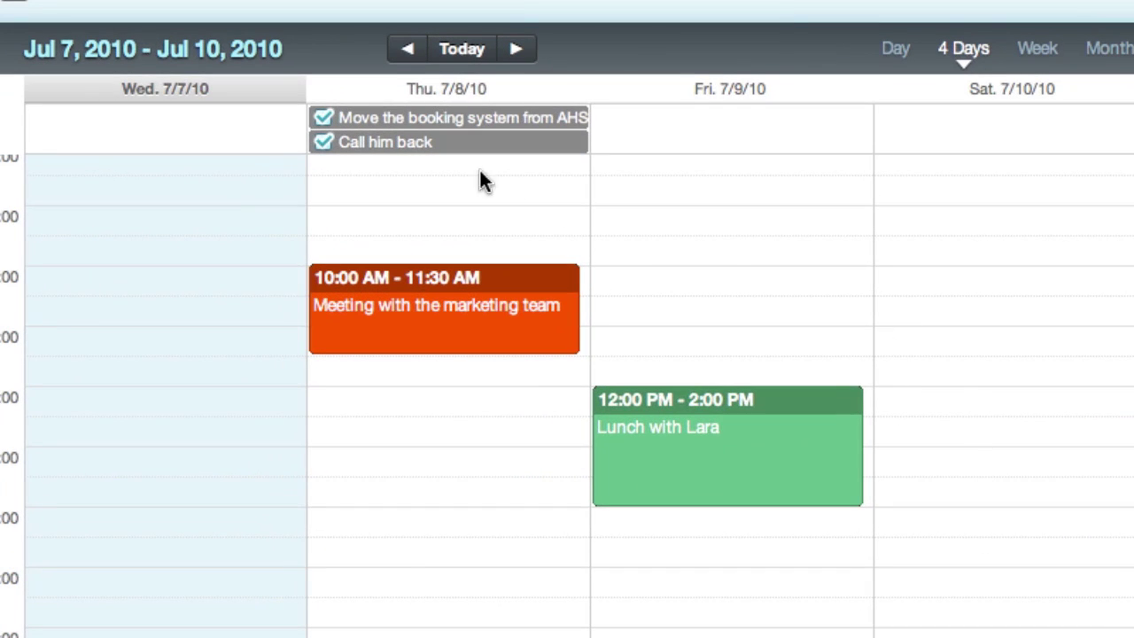
left_click(393, 144)
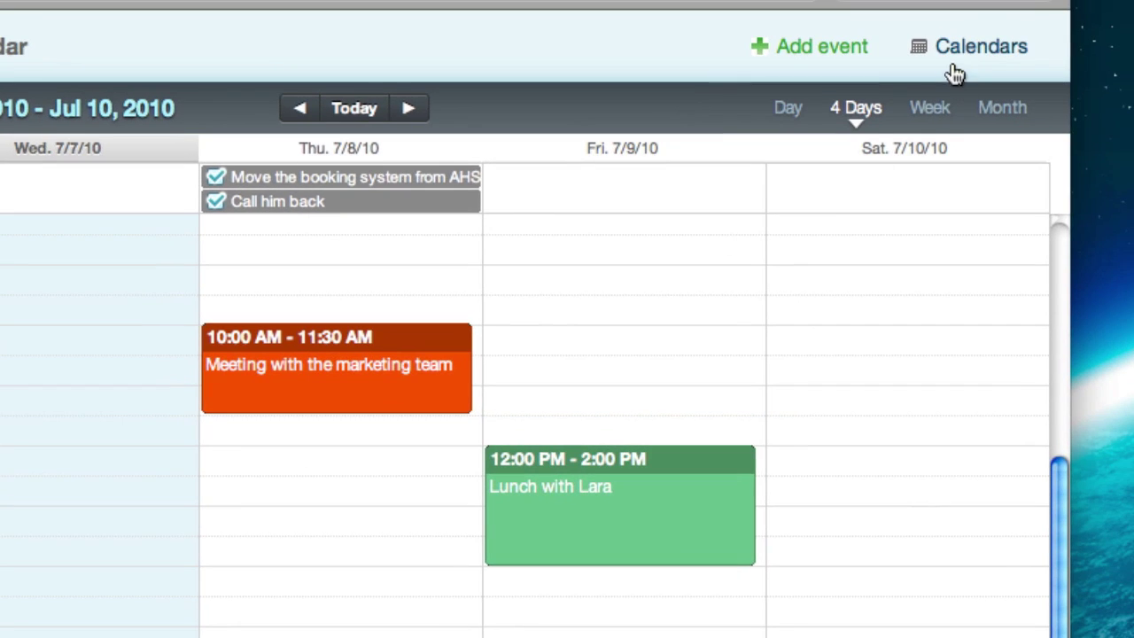
Uncheck Company meetings in the Calendars list to hide its events
left_click(954, 55)
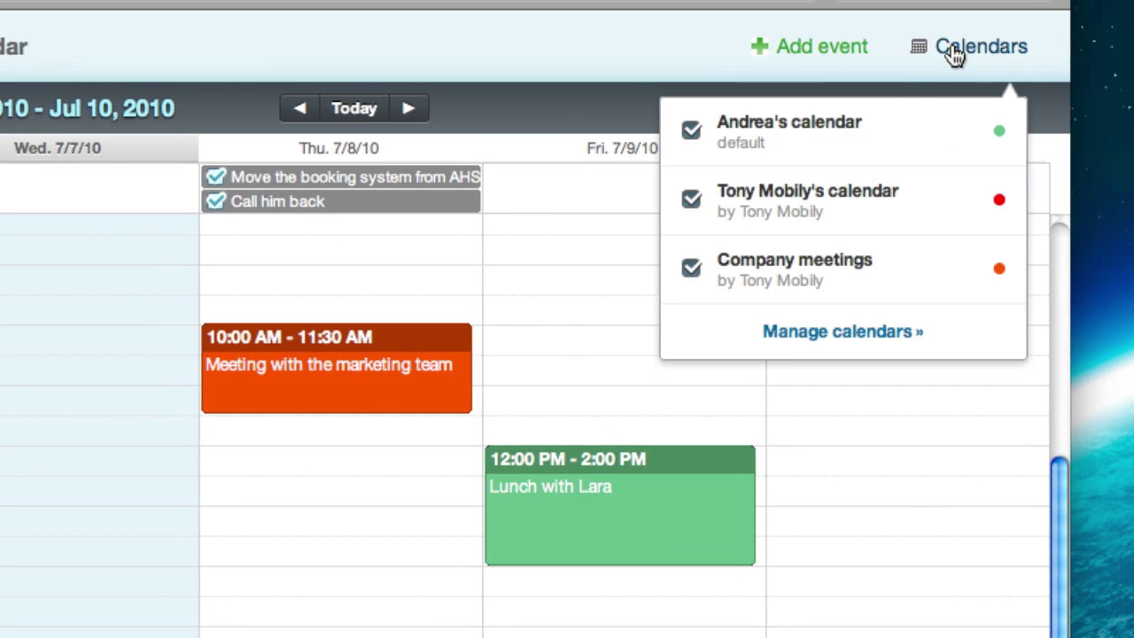
left_click(690, 268)
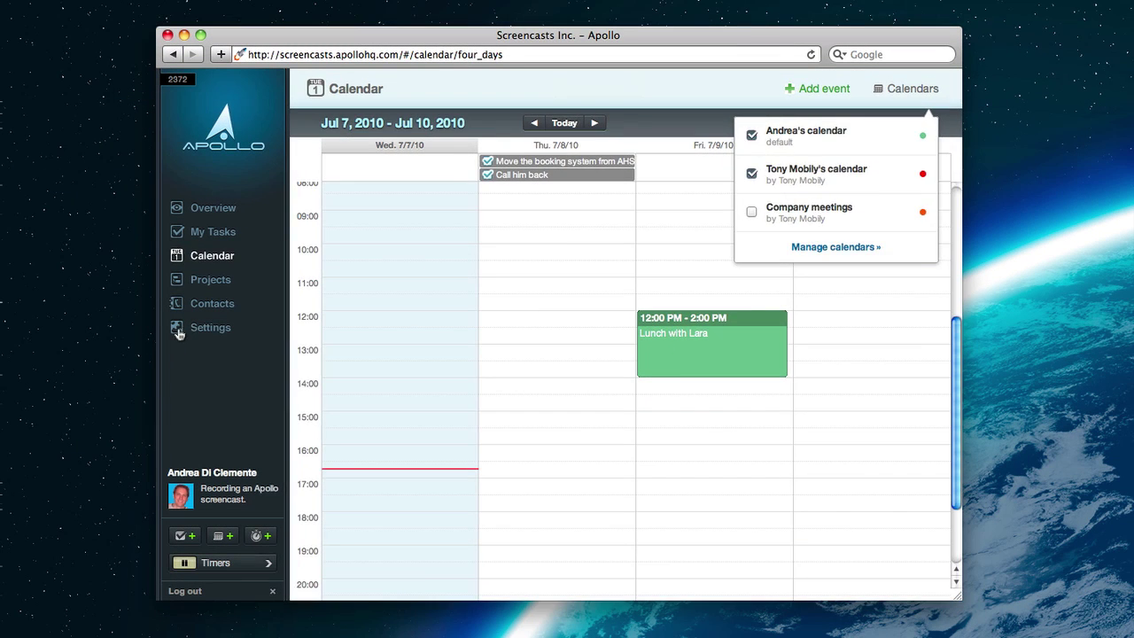
Grant another user 'Read and add events' access to the default calendar under Calendar permissions
left_click(204, 328)
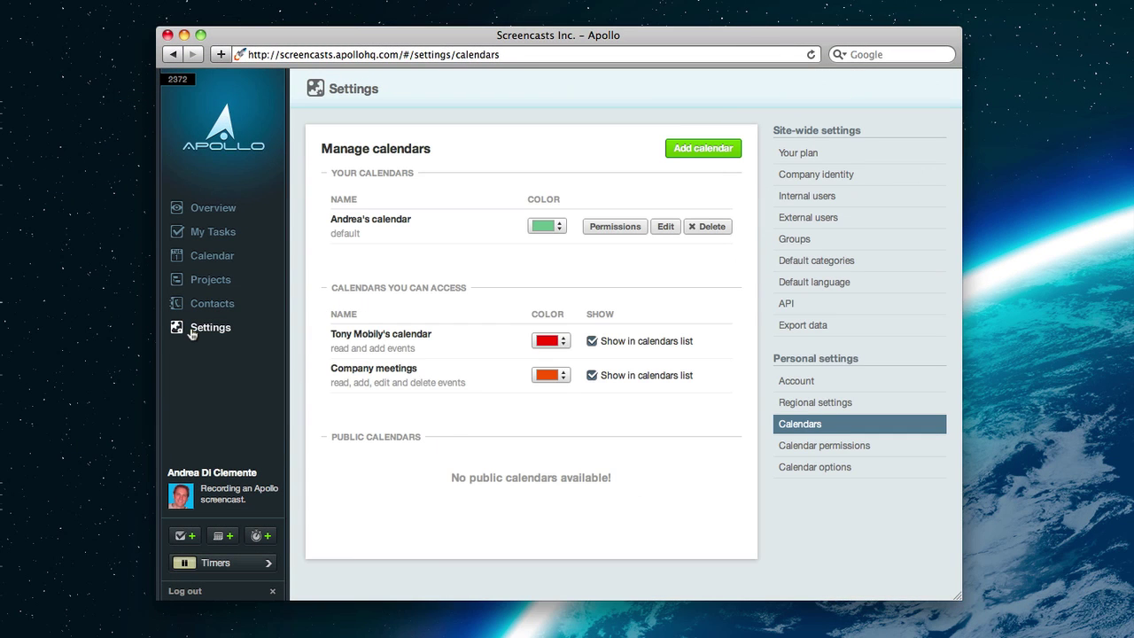
left_click(818, 446)
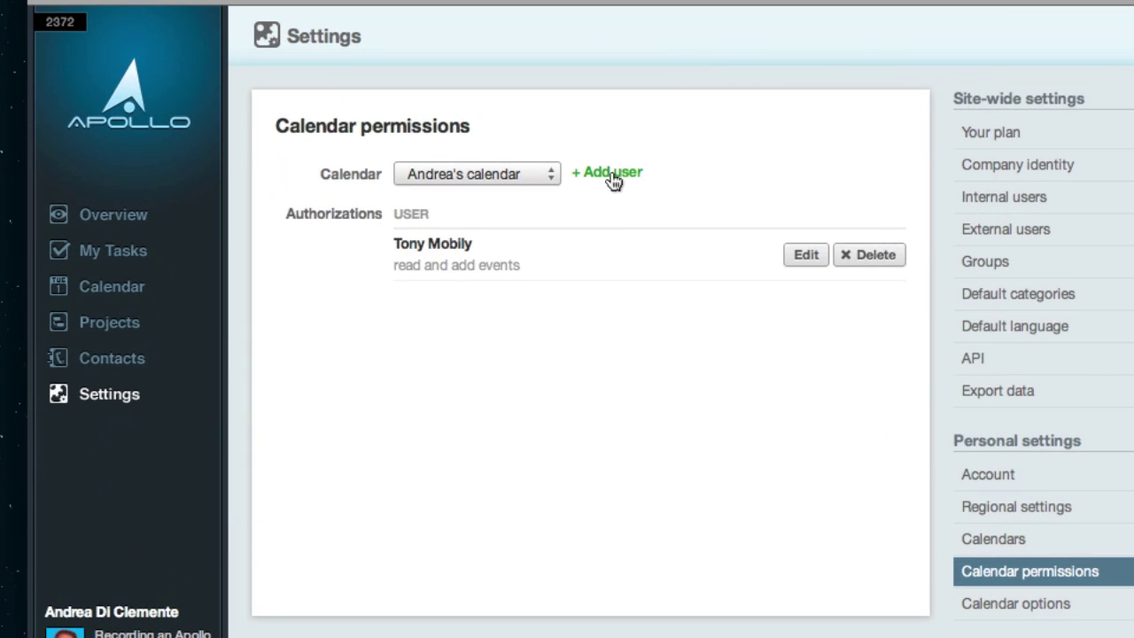
left_click(547, 180)
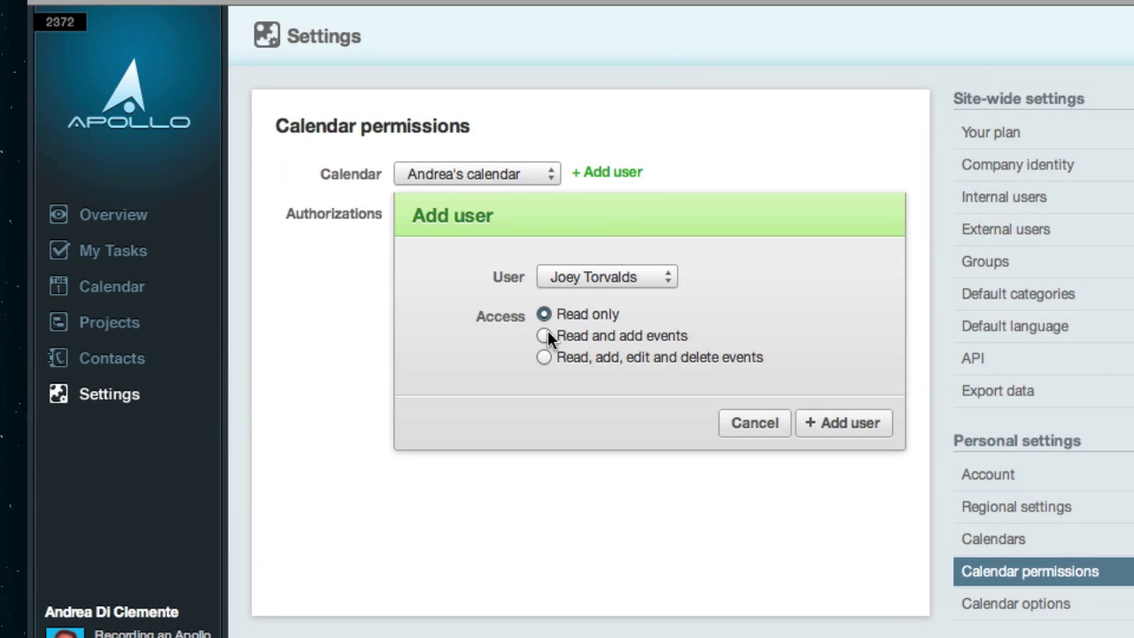
left_click(546, 336)
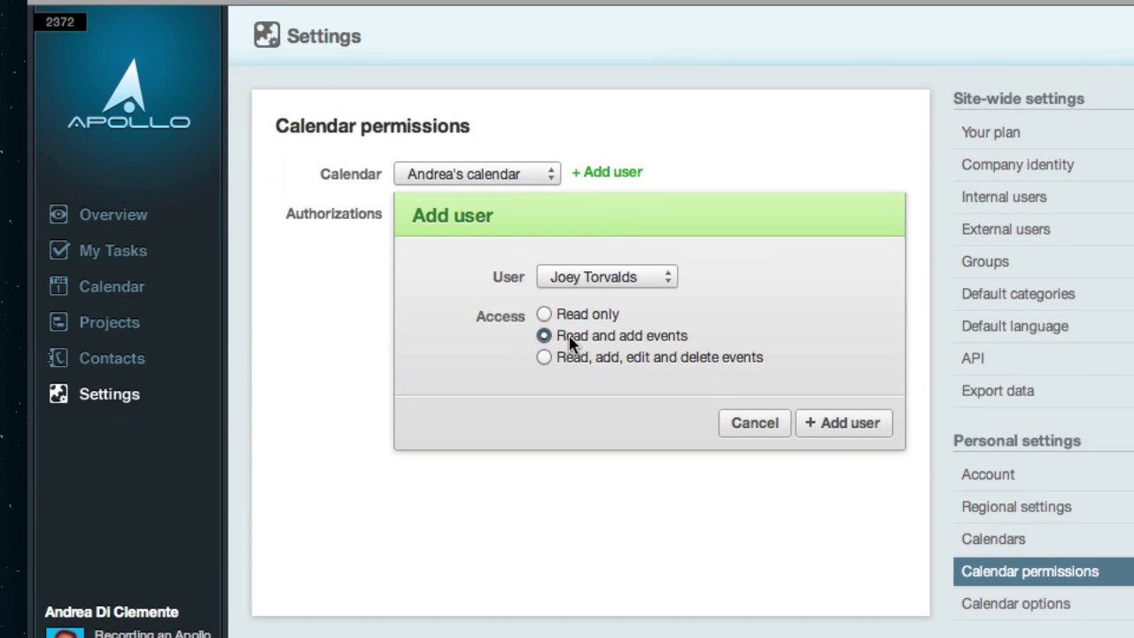
left_click(843, 425)
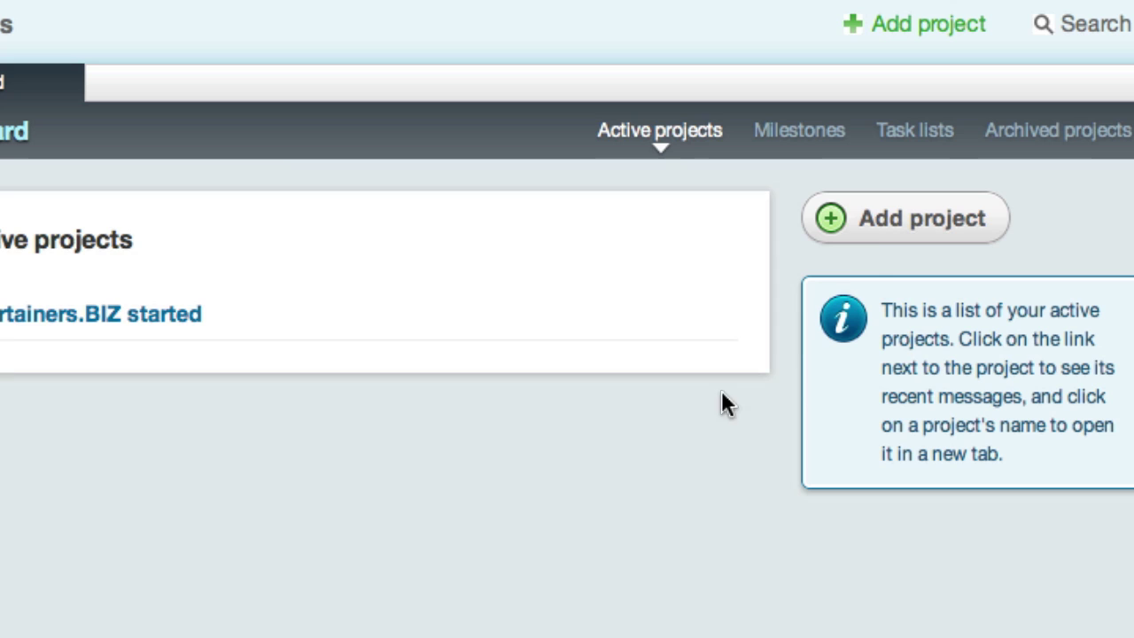
Create the project 'Learn how to use Apollo' with access limited to just your company
left_click(814, 191)
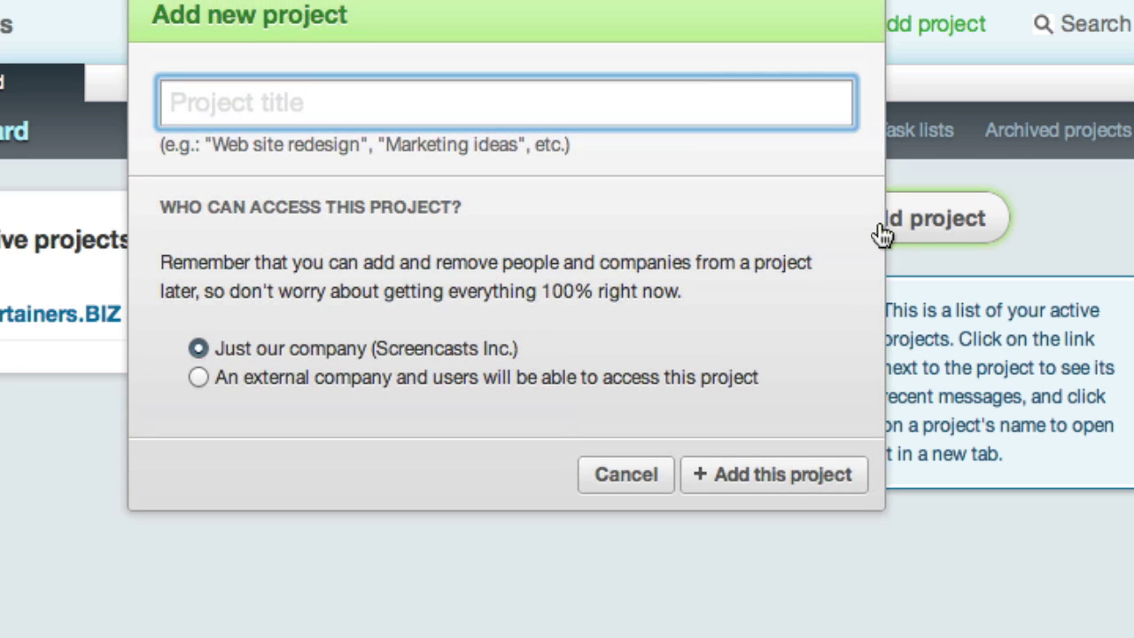
type("Learn h")
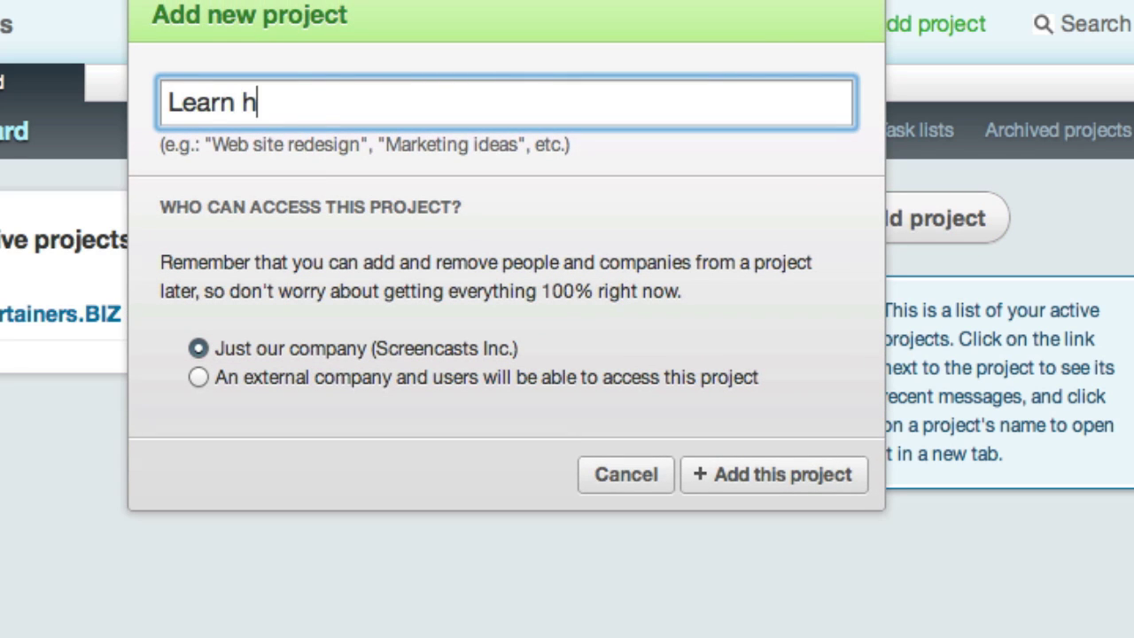
type("ow to use Apollo")
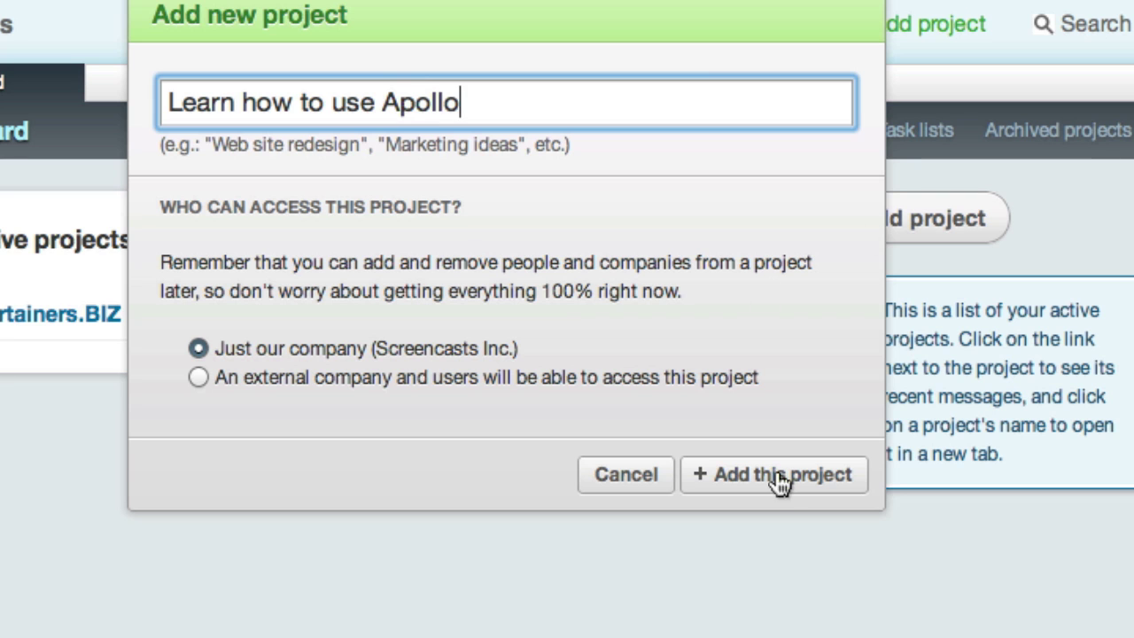
left_click(778, 477)
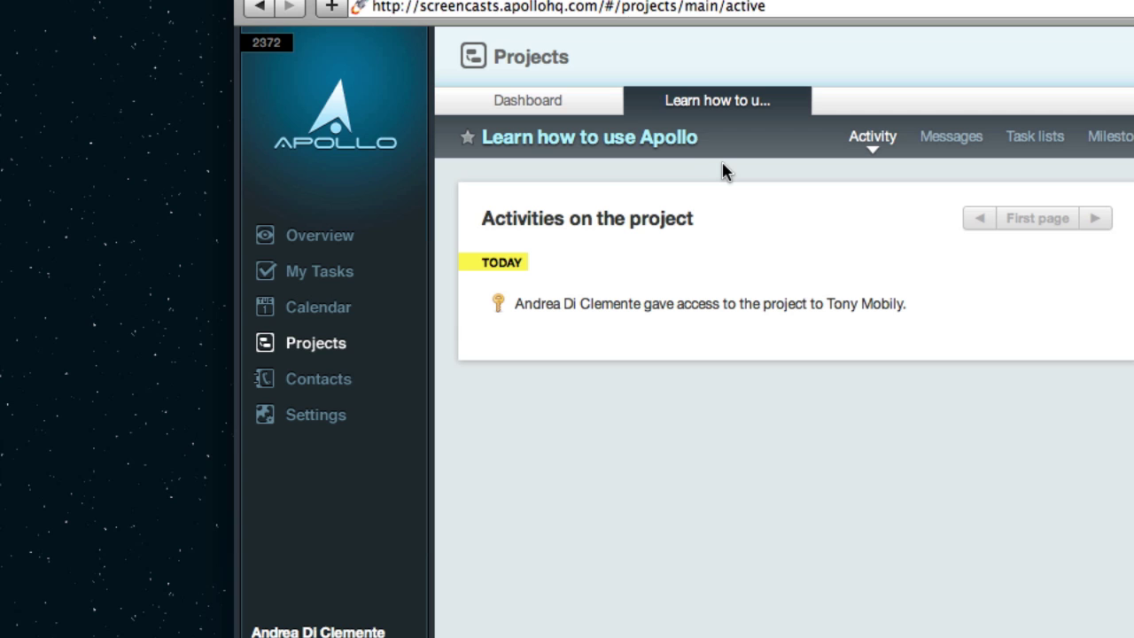
Close the project's tab and reopen 'Learn how to use Apollo' from the Dashboard link
left_click(577, 106)
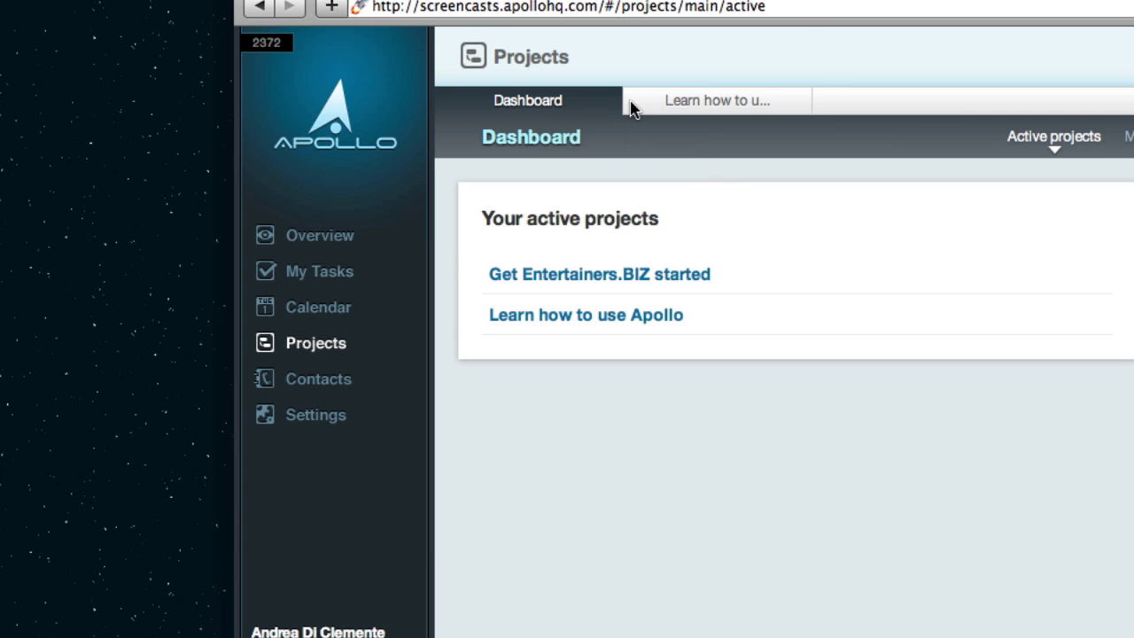
left_click(684, 104)
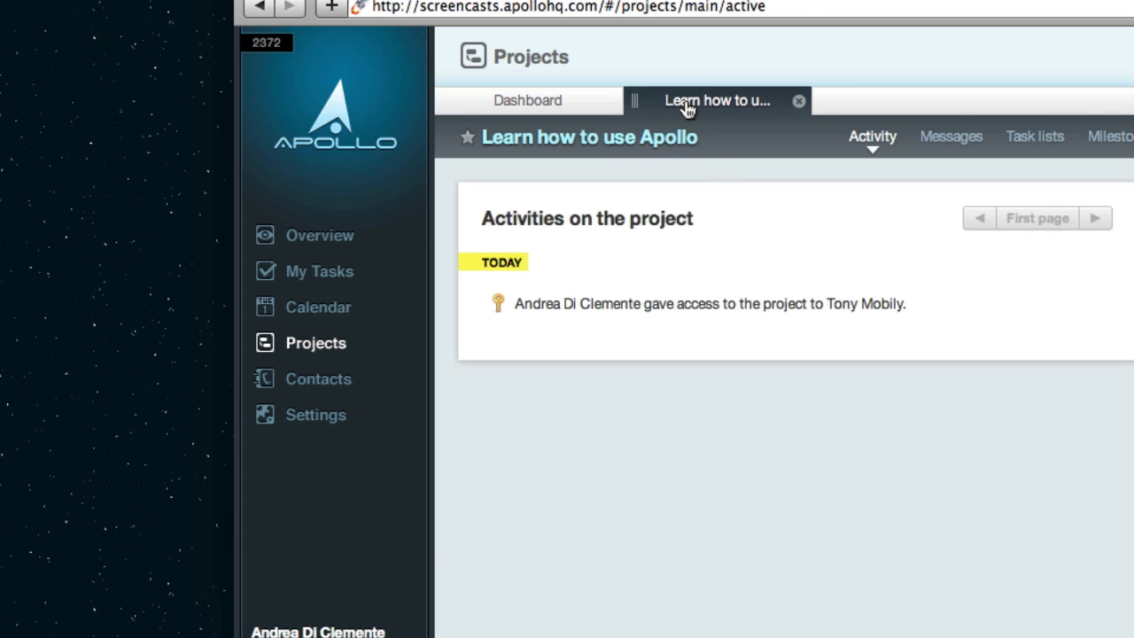
left_click(799, 101)
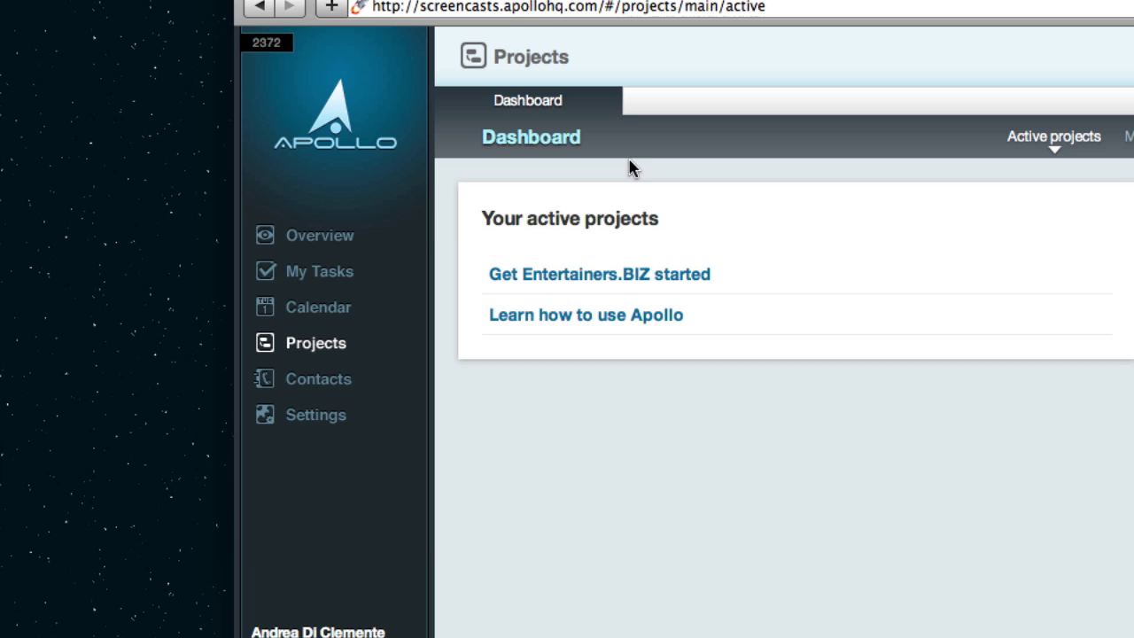
left_click(580, 319)
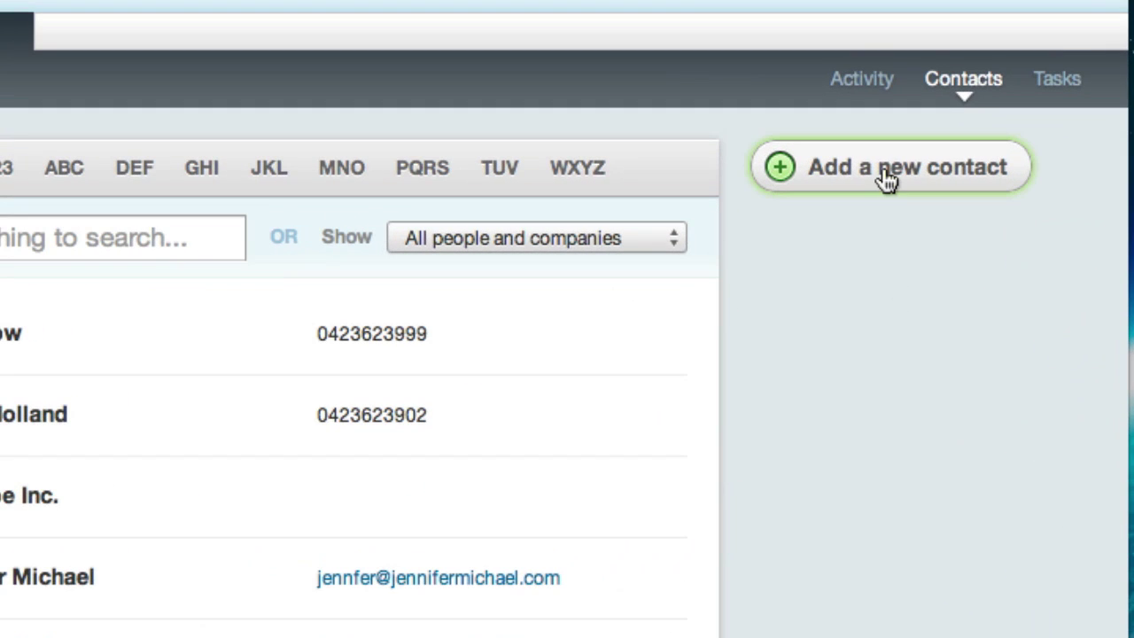
Add a new person contact with the first name, last name and work e-mail address
left_click(886, 179)
type("Joe")
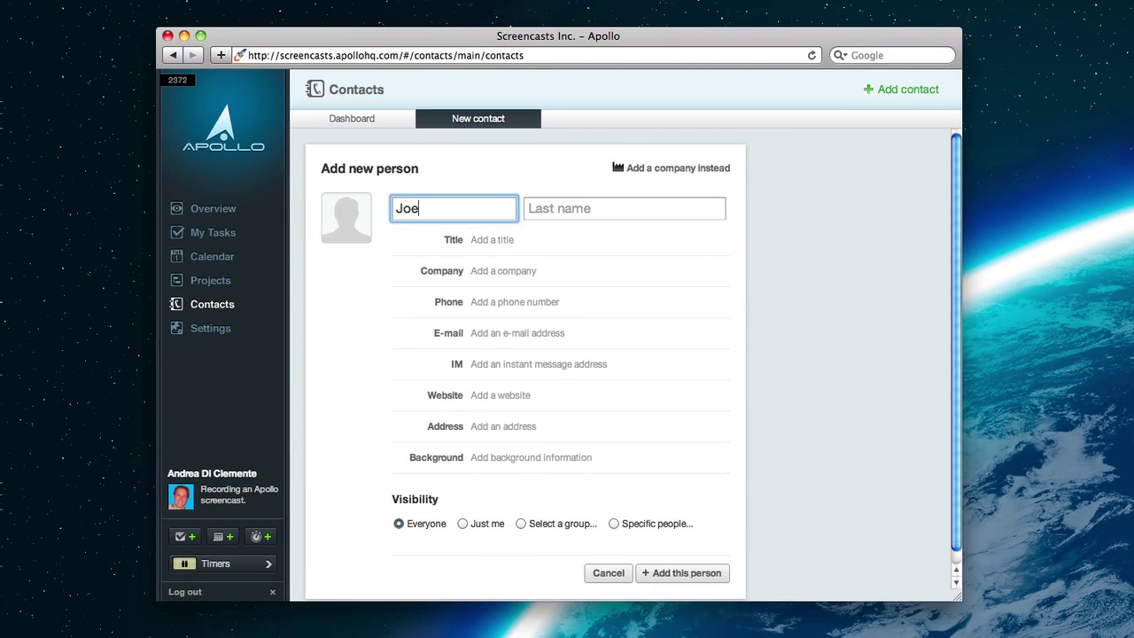
key("Tab")
type("Blow")
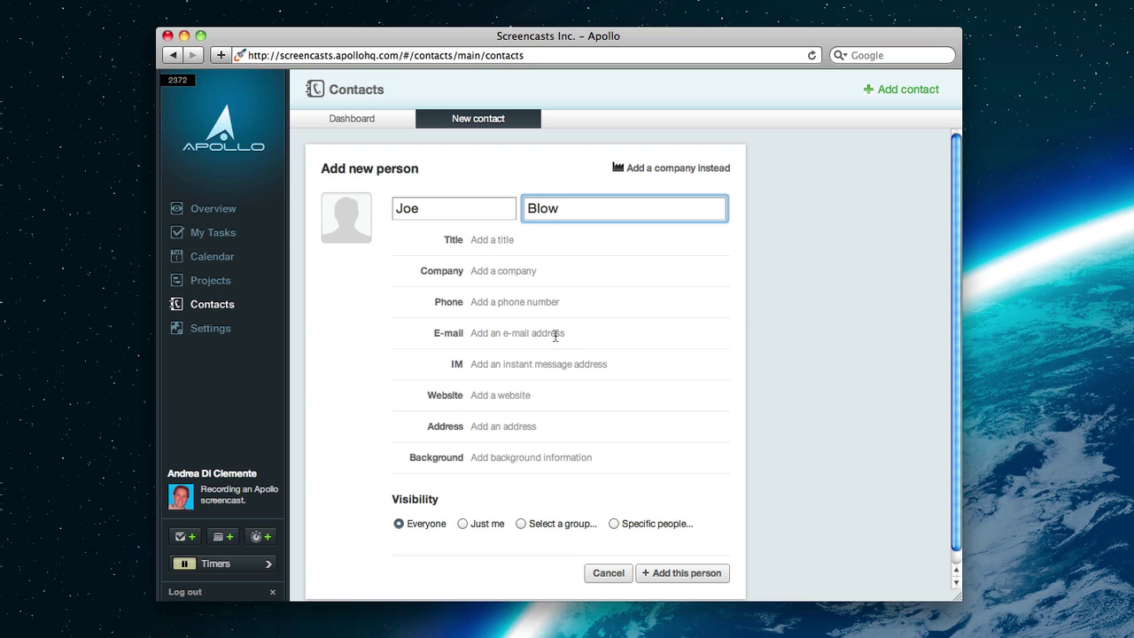
left_click(554, 333)
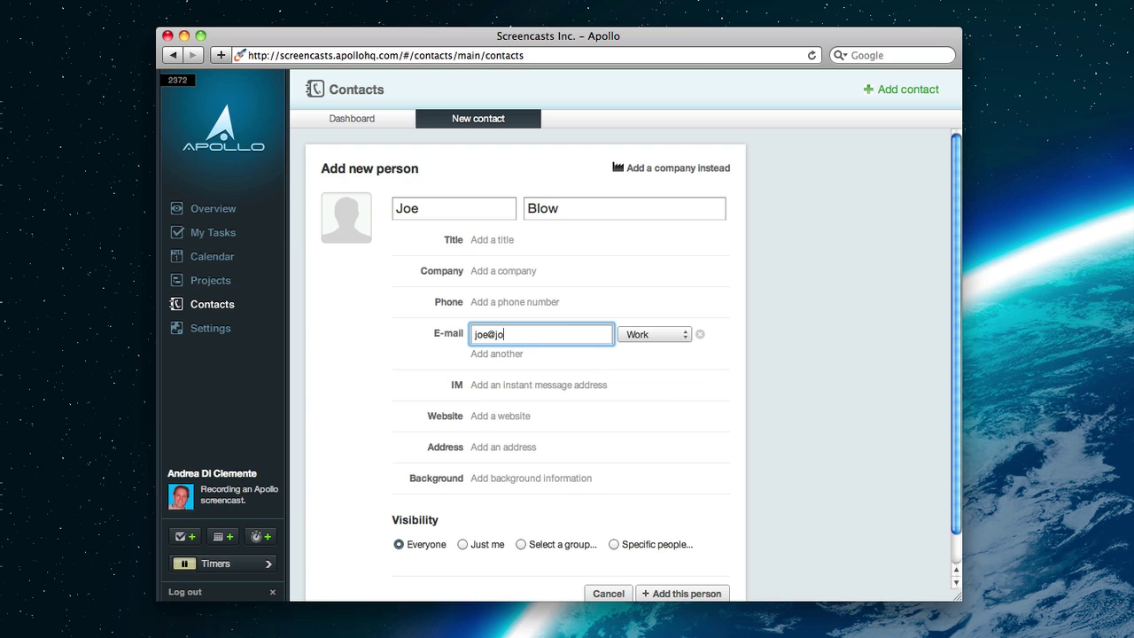
left_click(688, 593)
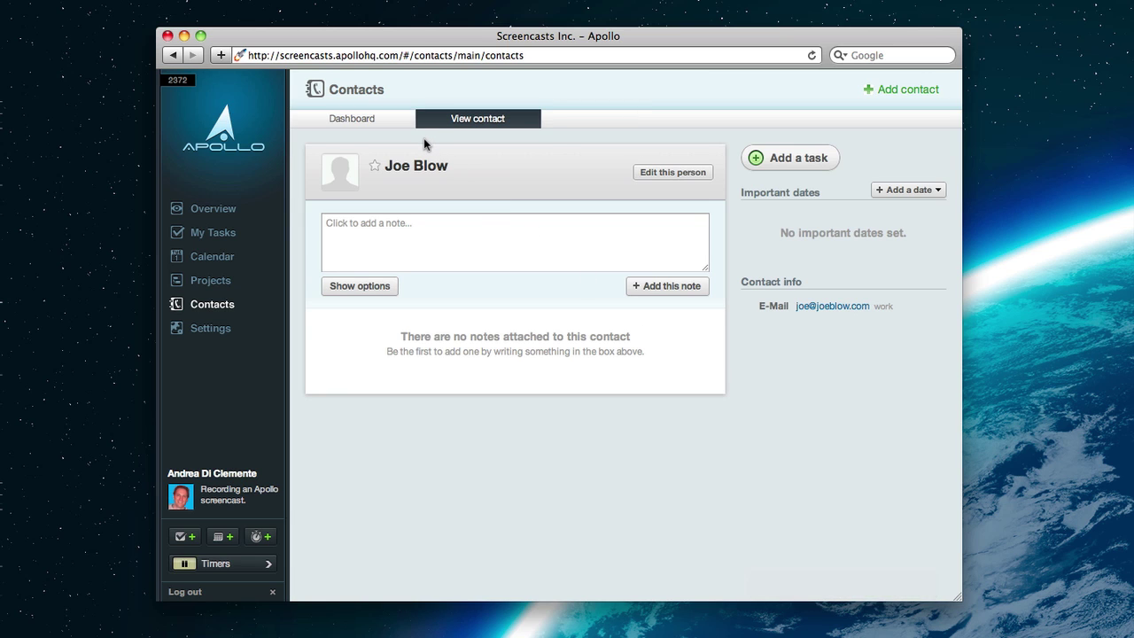
Add a note to the contact saying he got a quote for the annual corporate party today
left_click(381, 124)
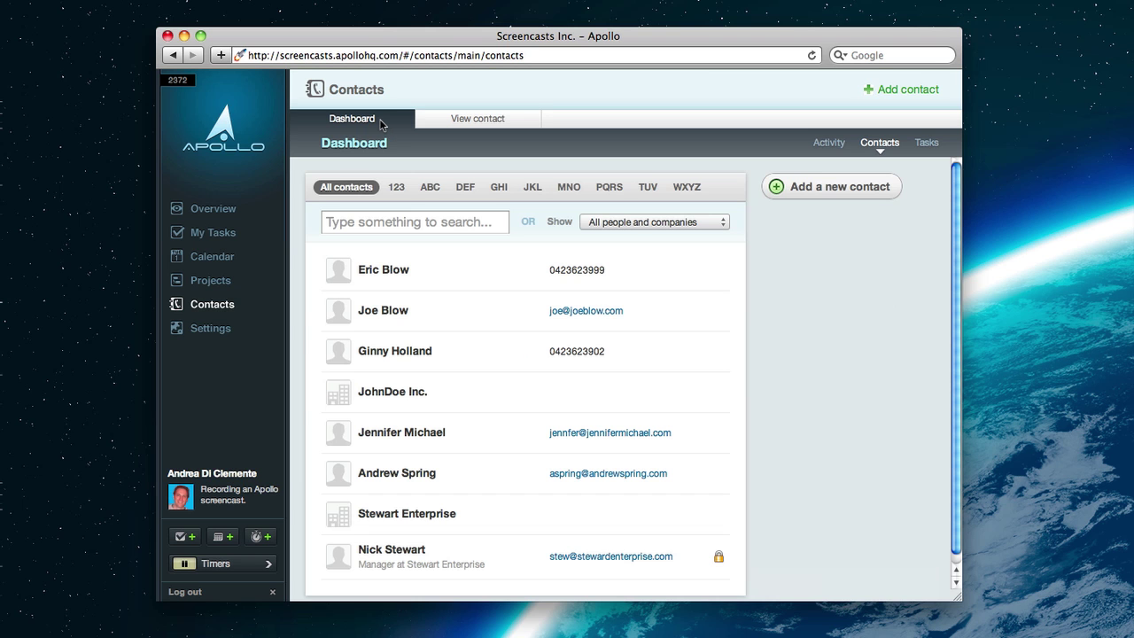
left_click(455, 121)
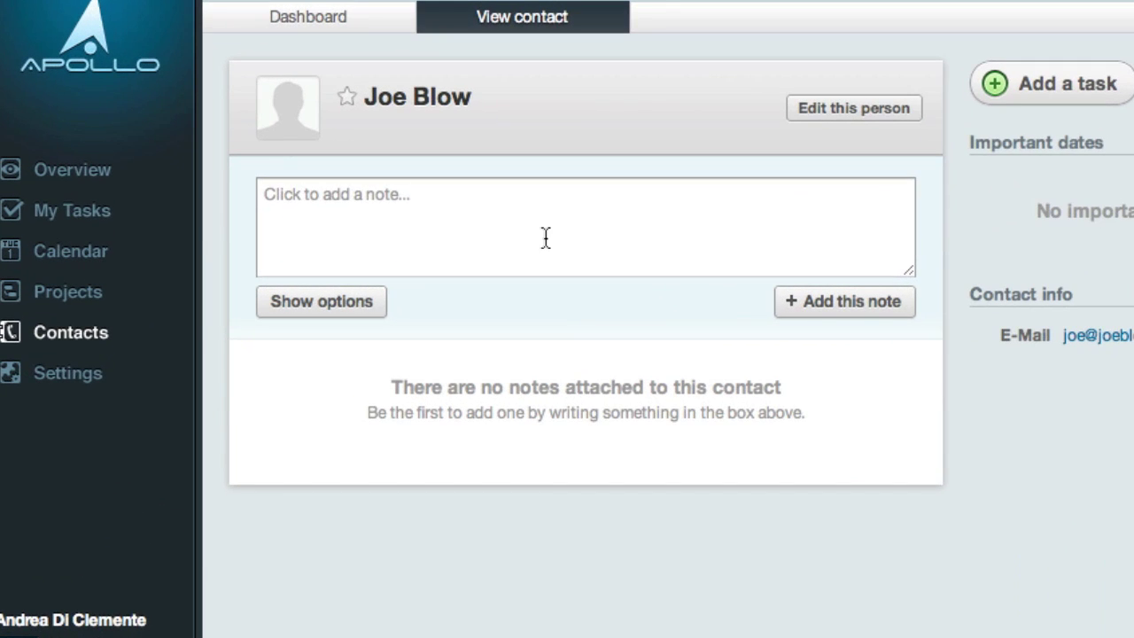
left_click(492, 248)
type("Joe ")
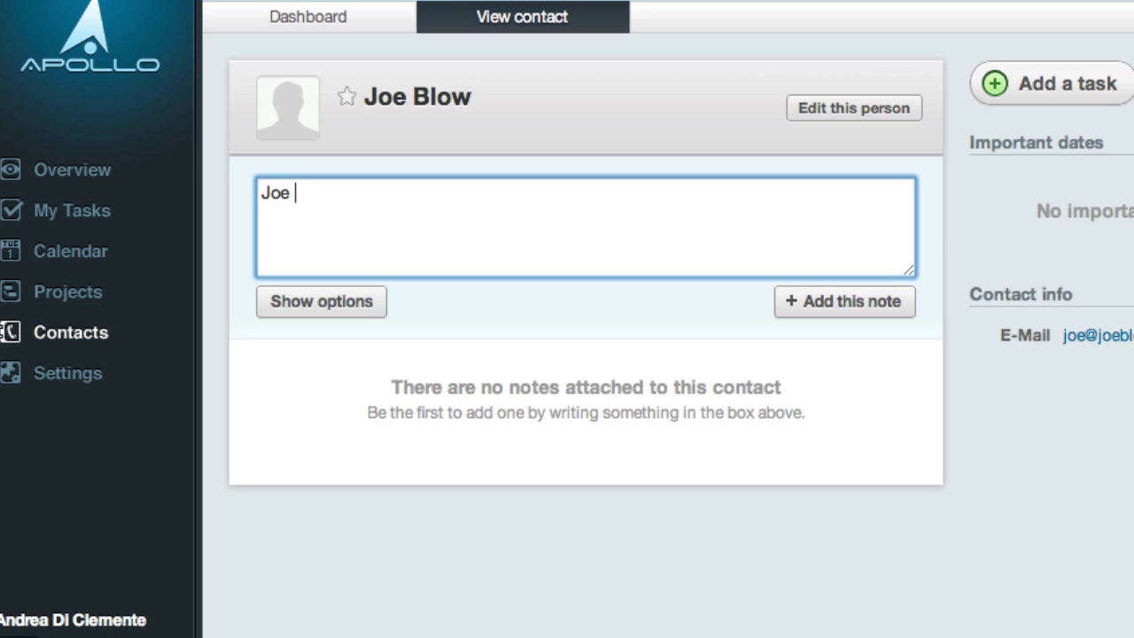
type("got a quote")
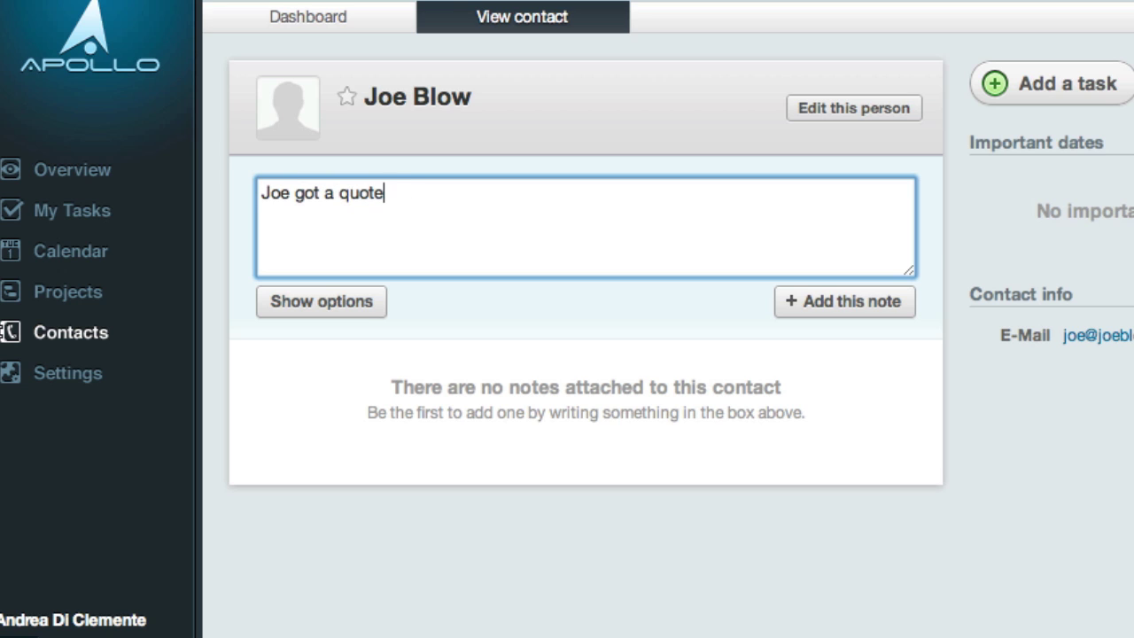
type(" for the annual")
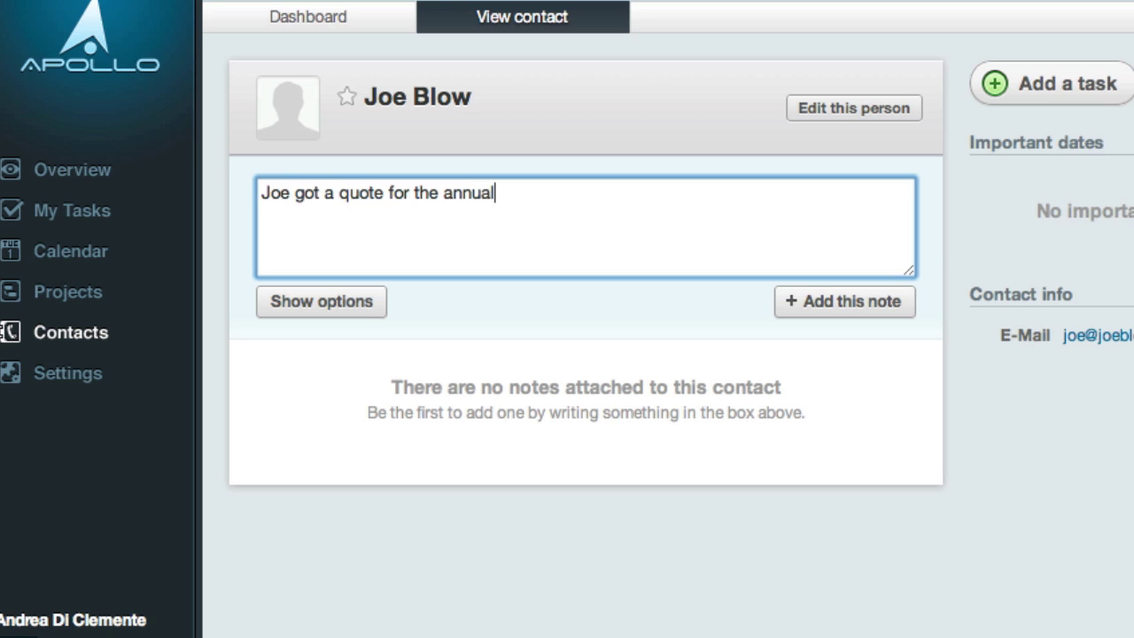
type(" corporate party today")
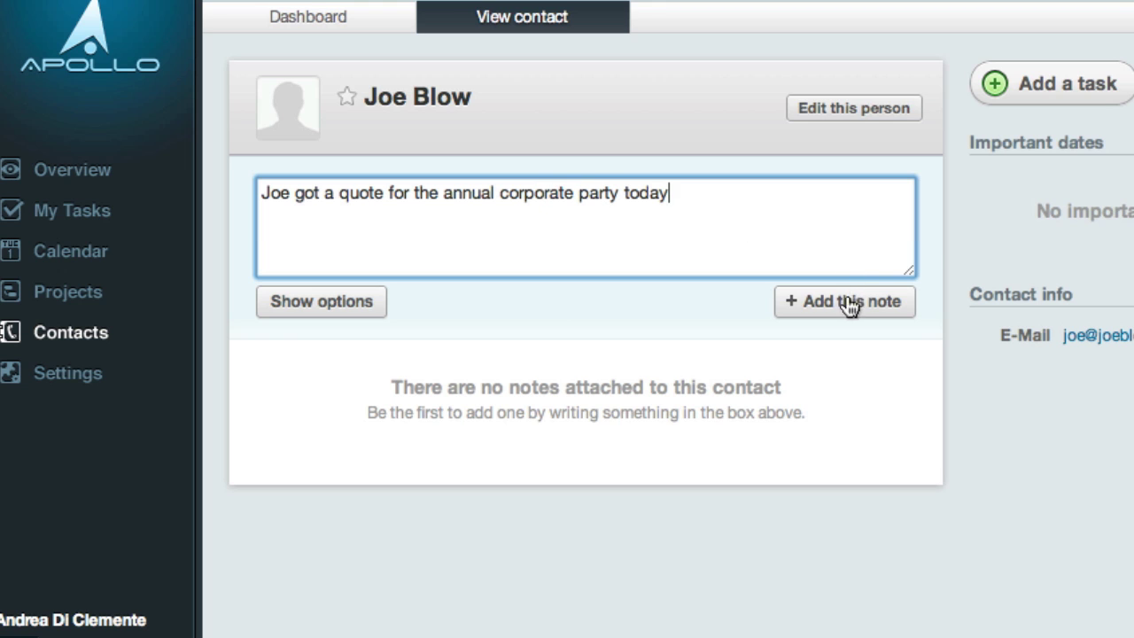
left_click(846, 301)
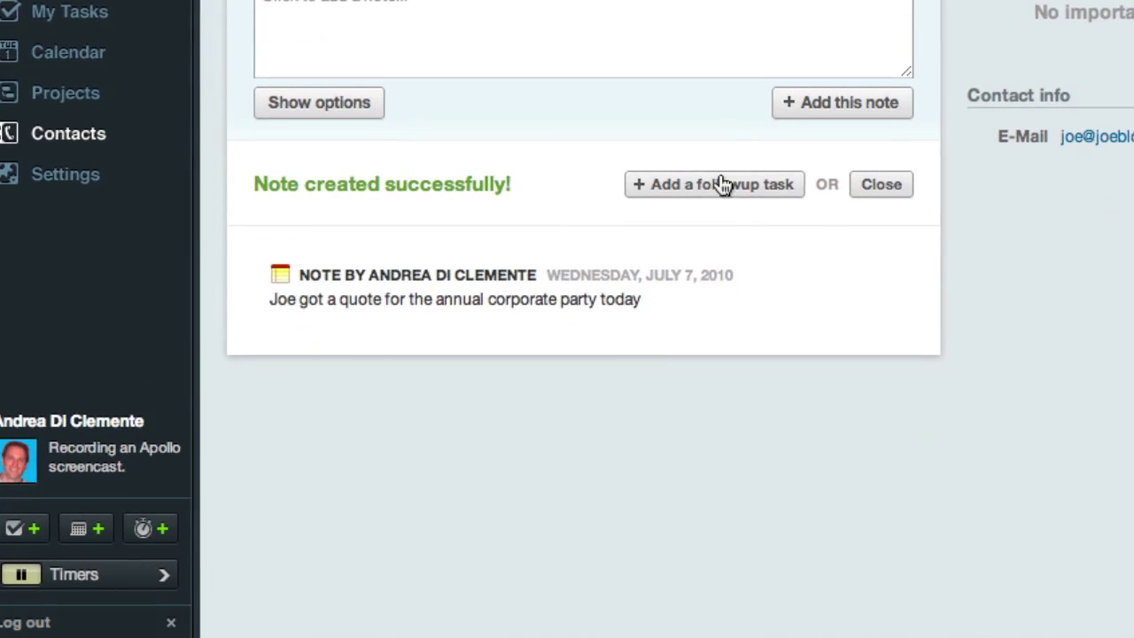
Add a follow-up task 'Call him back to ensure everything is ok' due today
left_click(747, 388)
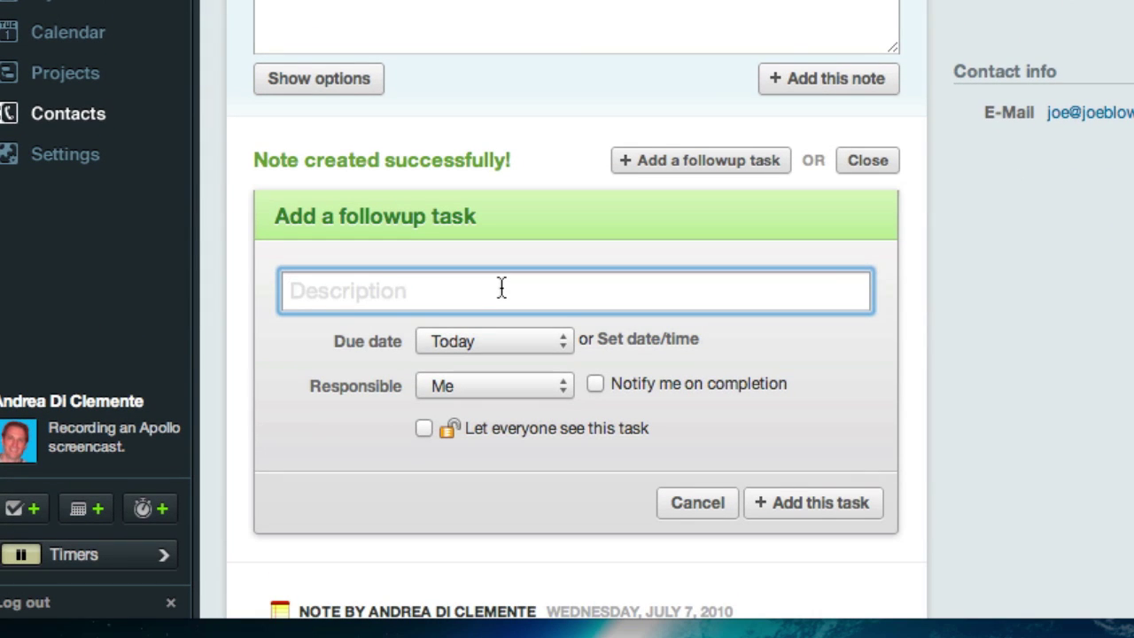
type("Call him back ")
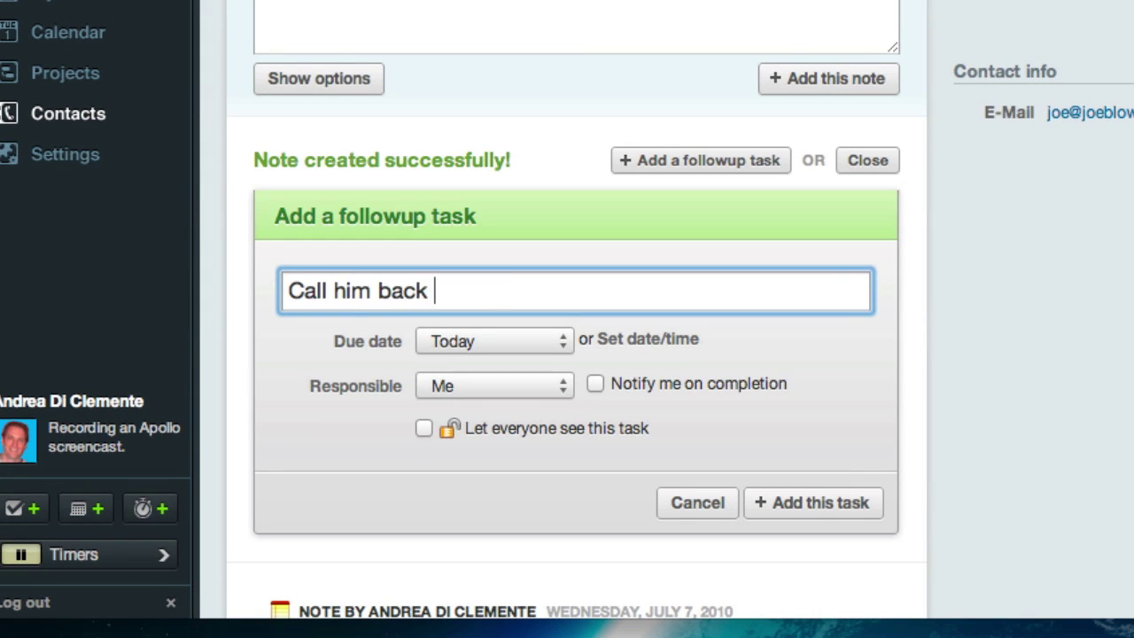
type("to ensure e")
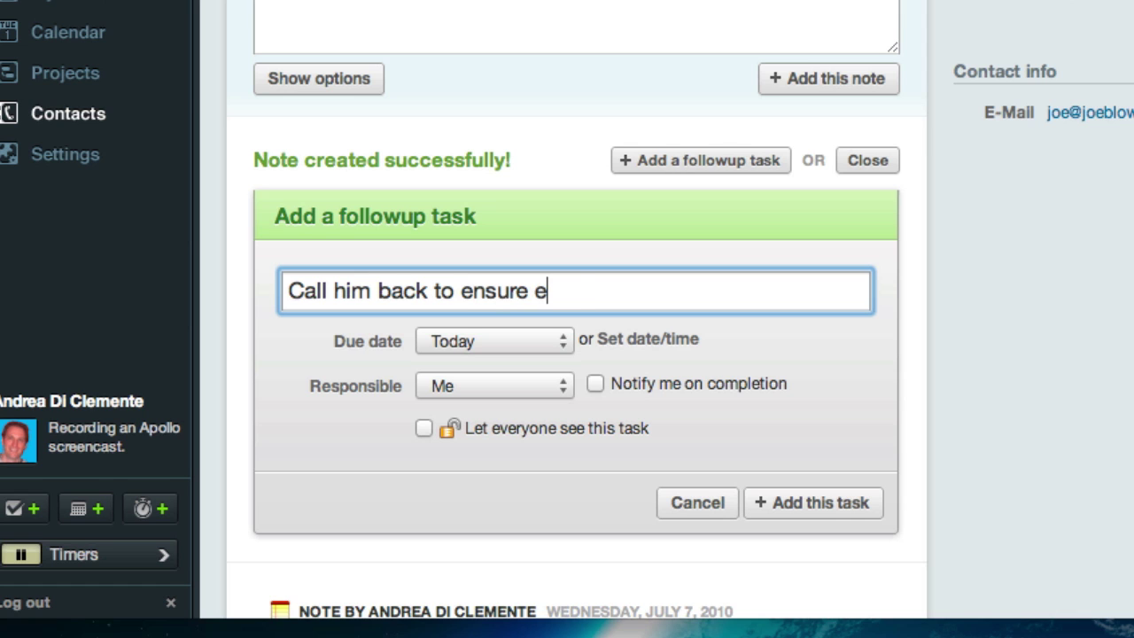
type("verything is ok")
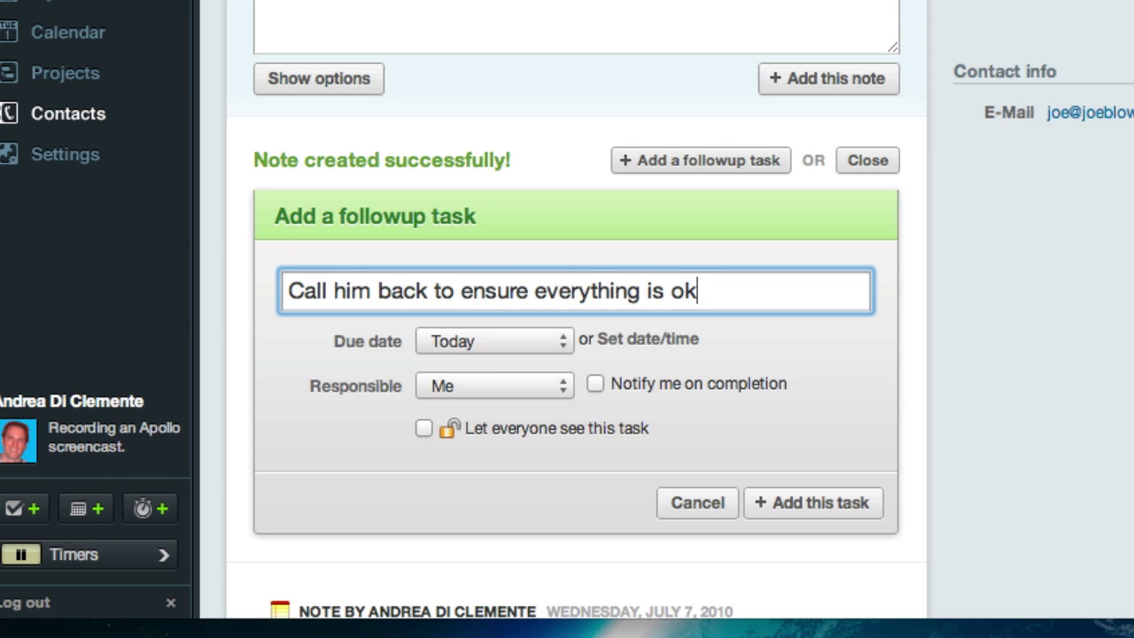
left_click(819, 502)
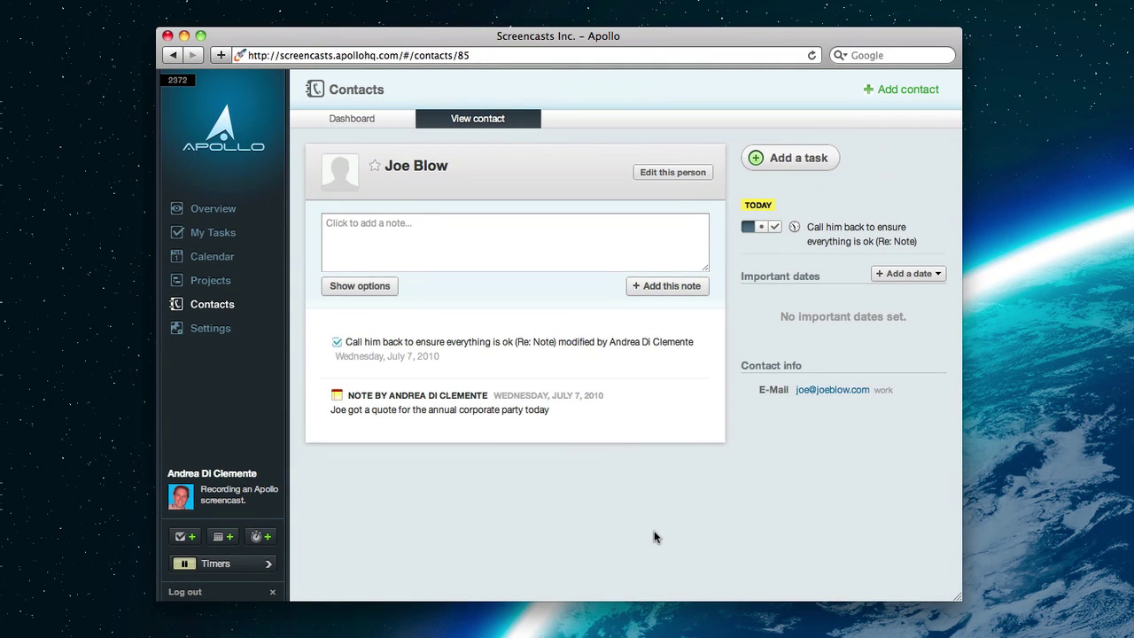
Show My Tasks from the Calendar section and scroll down to My Customer Tasks
left_click(203, 259)
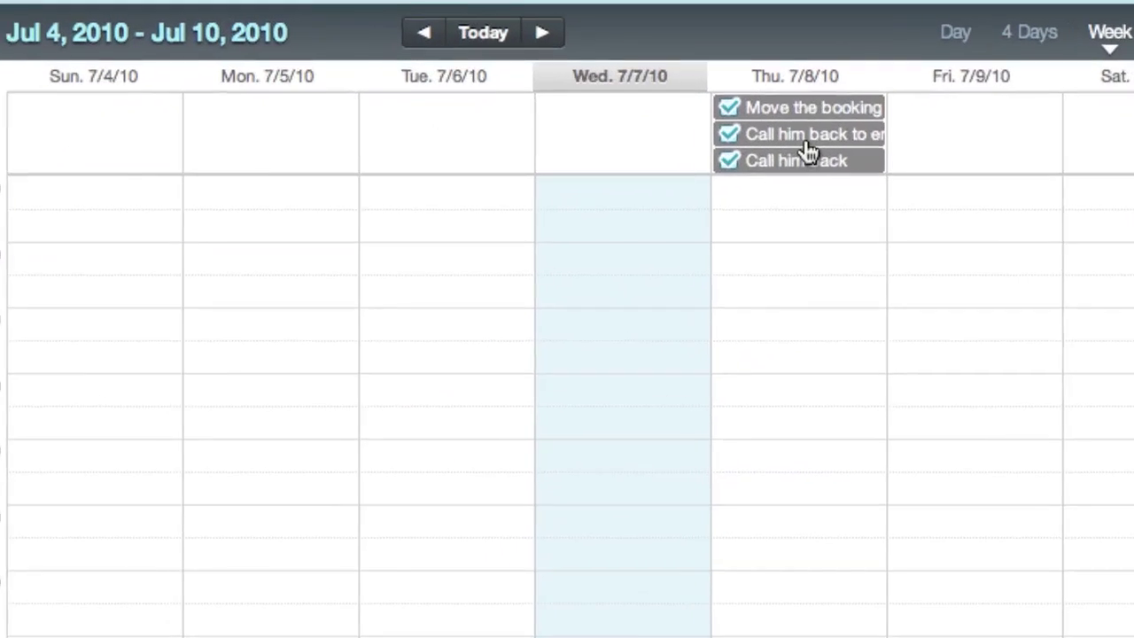
mouse_move(731, 178)
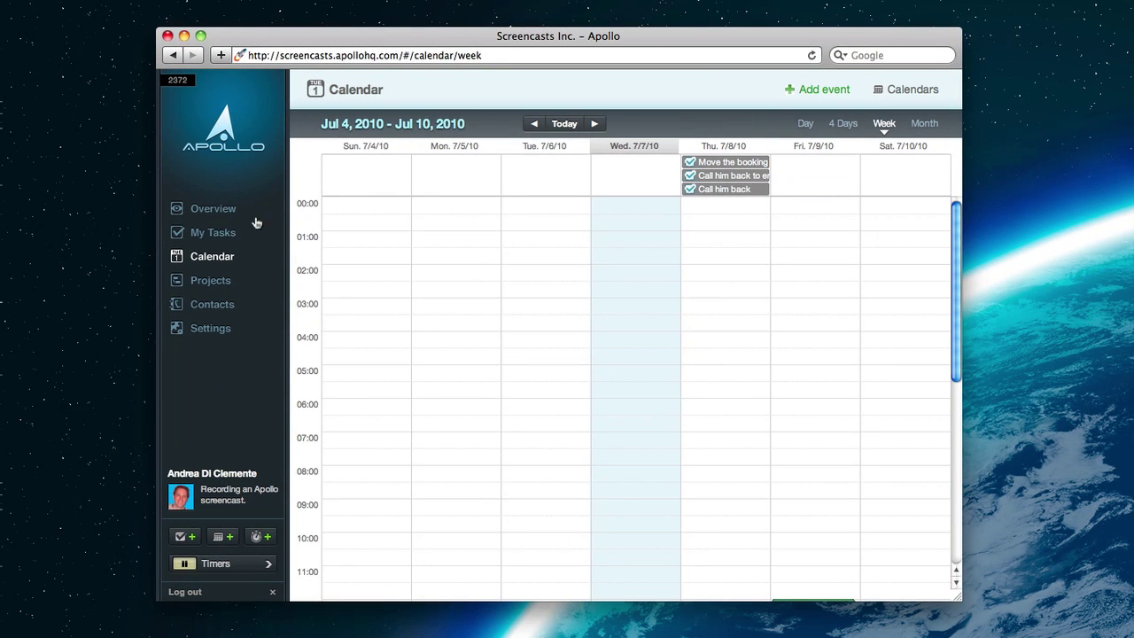
left_click(213, 233)
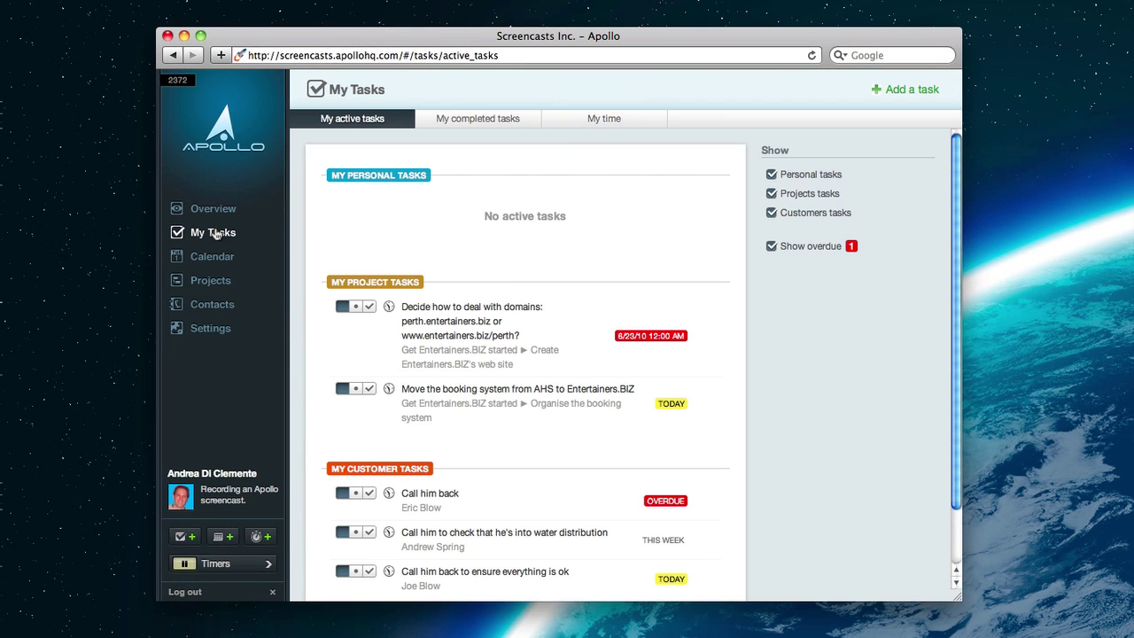
scroll(577, 218, "down", 3)
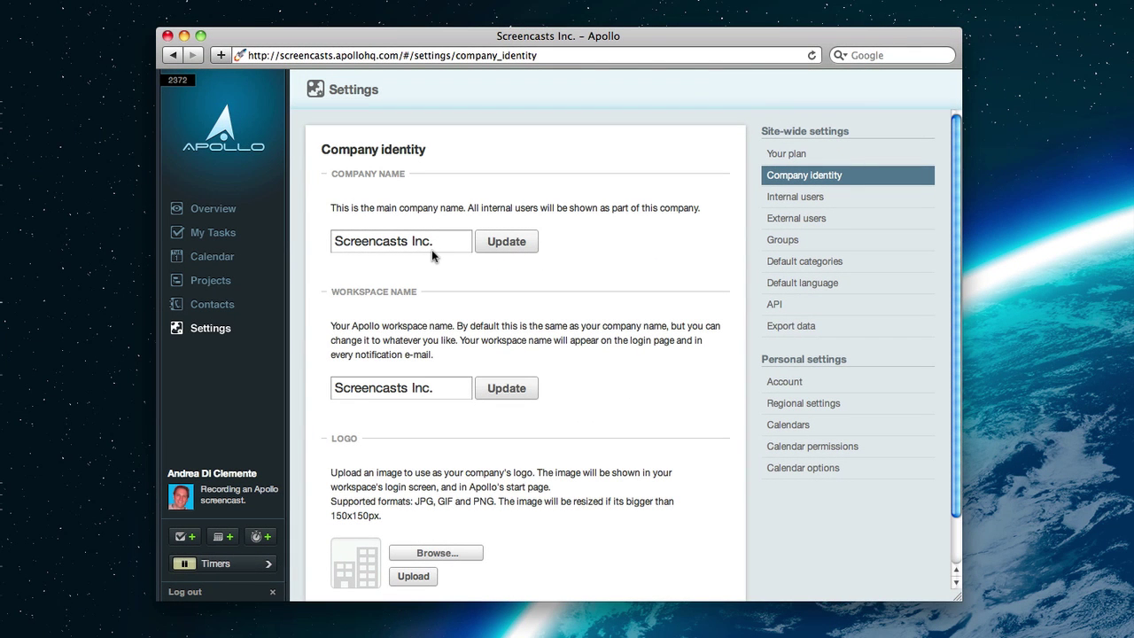
Step through the Your plan and Internal users settings pages to External users
left_click(795, 155)
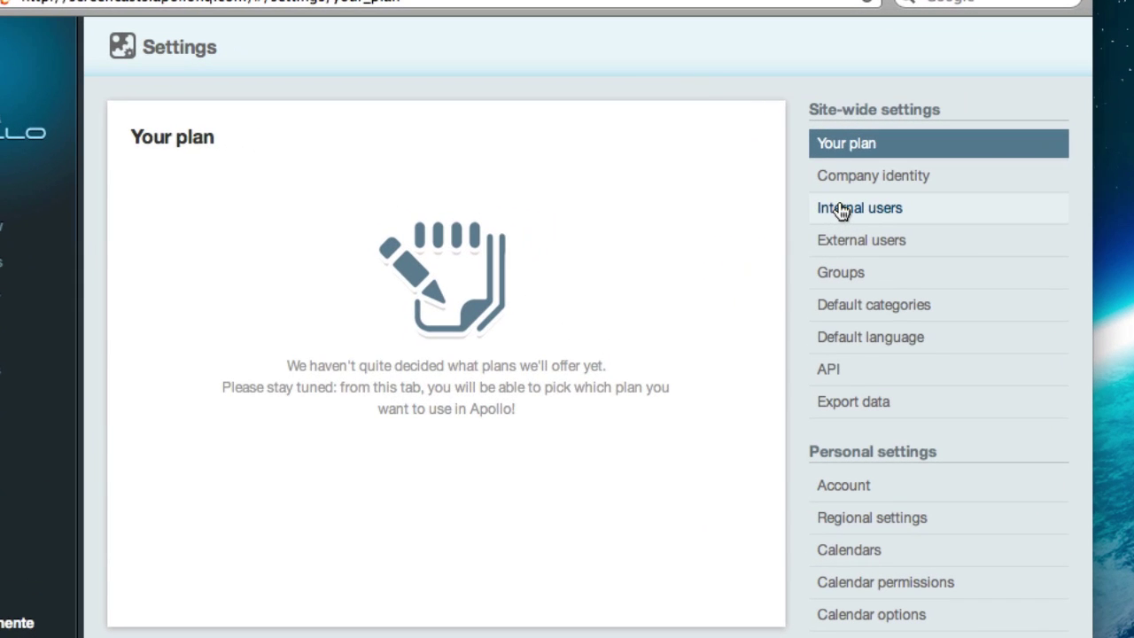
left_click(795, 198)
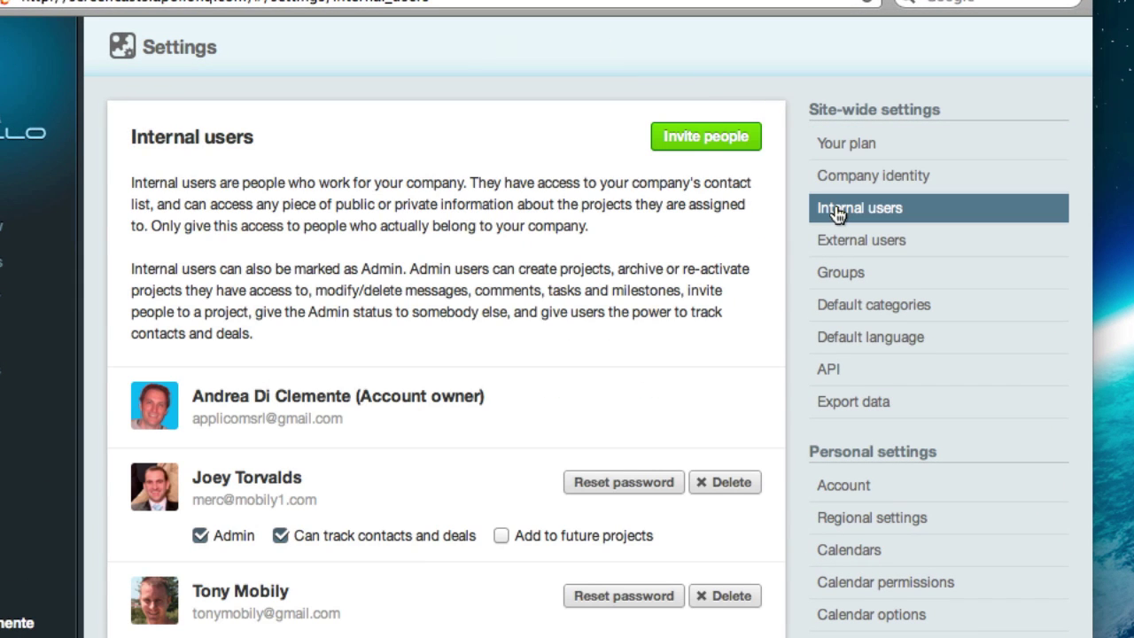
left_click(841, 244)
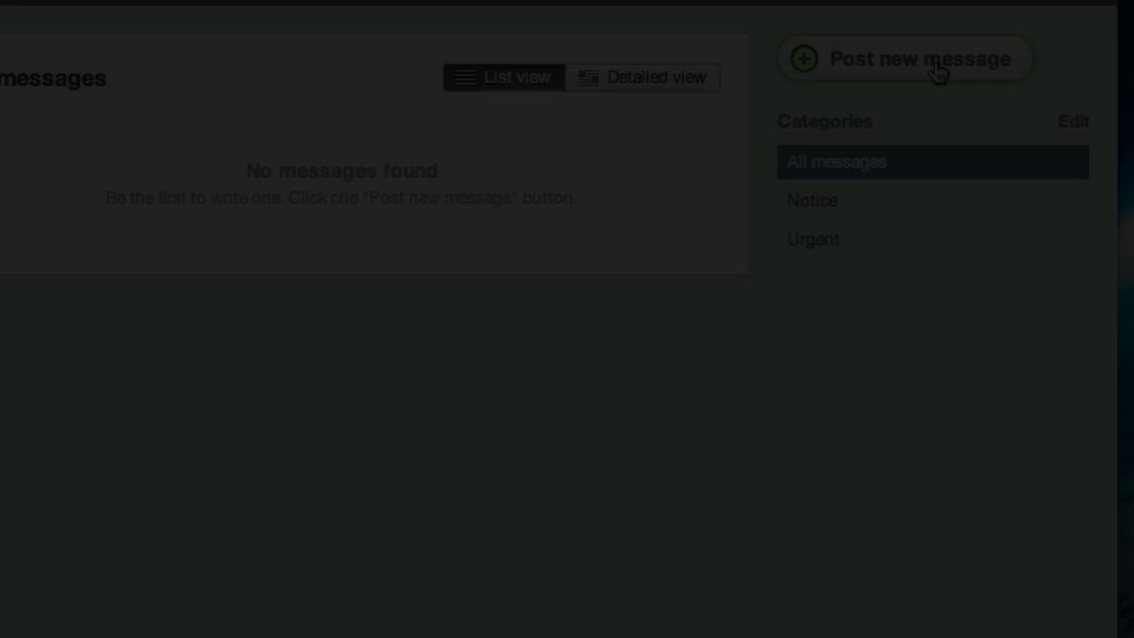
Start a message titled 'New', choose a file to upload, and set logged hours to 1.5
left_click(939, 74)
type("New")
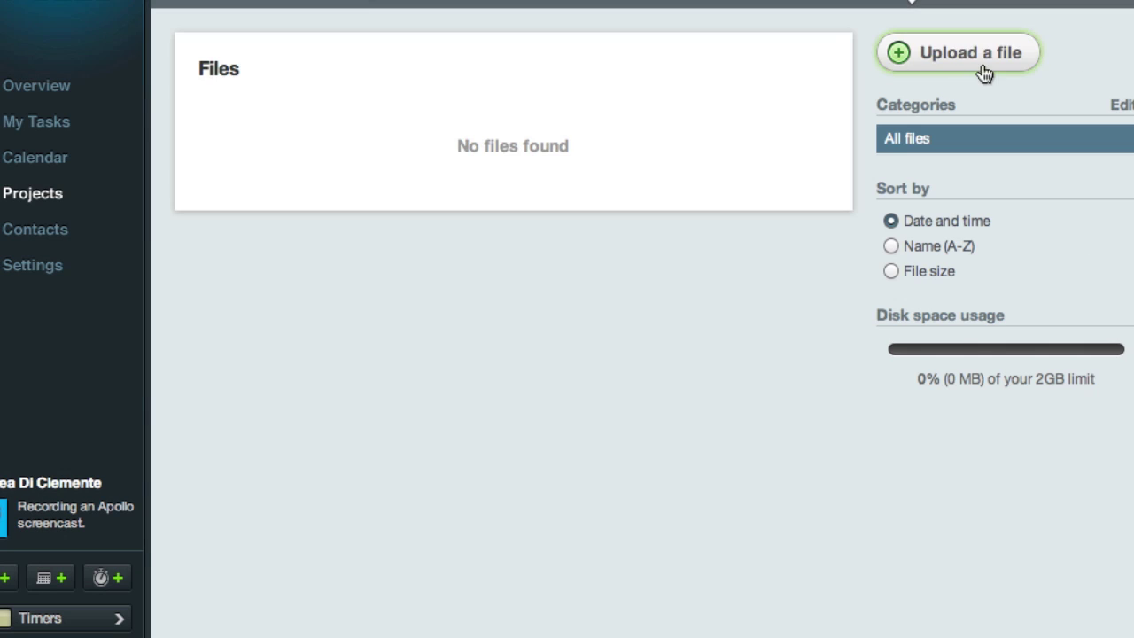
left_click(966, 62)
left_click(498, 195)
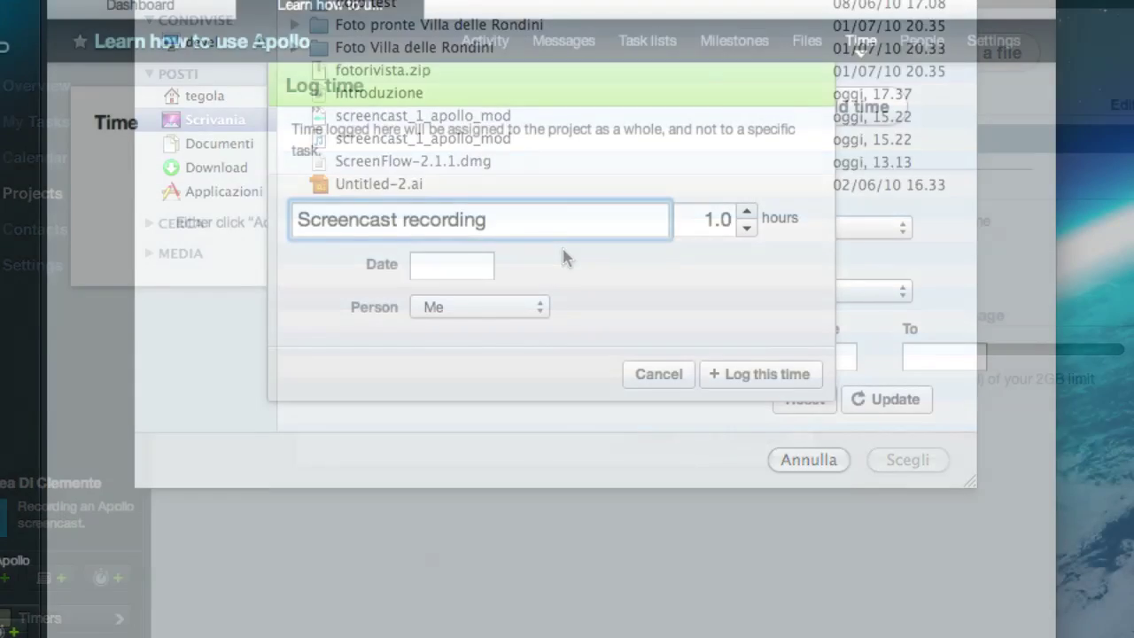
left_click(749, 215)
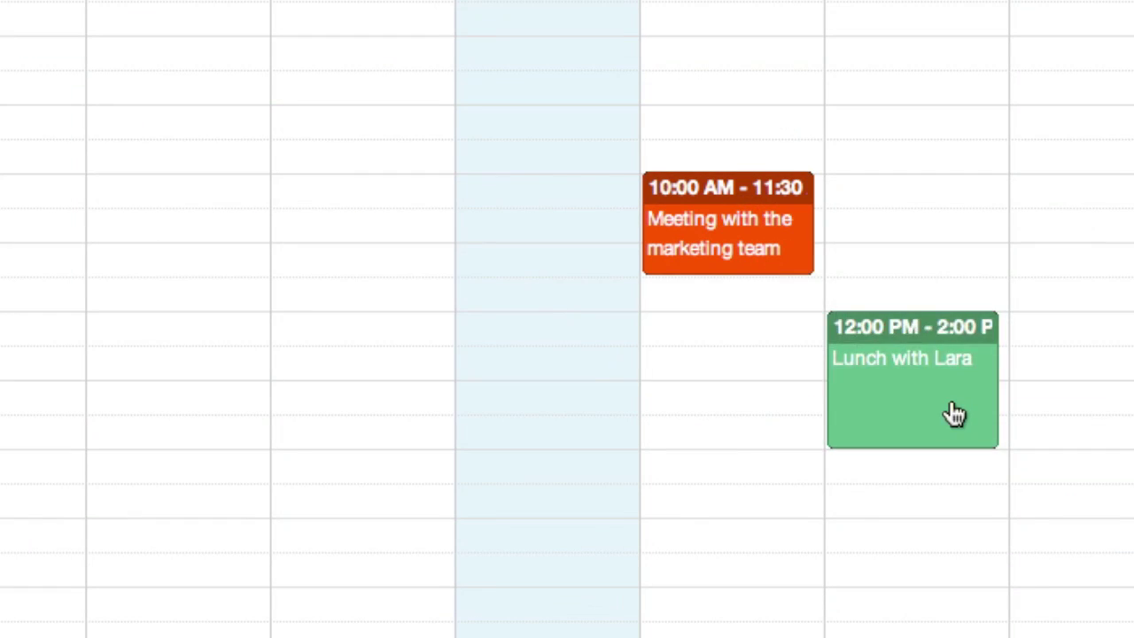
Move the lunch event to another day and post the comment 'Everything's ok, let's call again within a week.'
left_click_drag(955, 413, 550, 378)
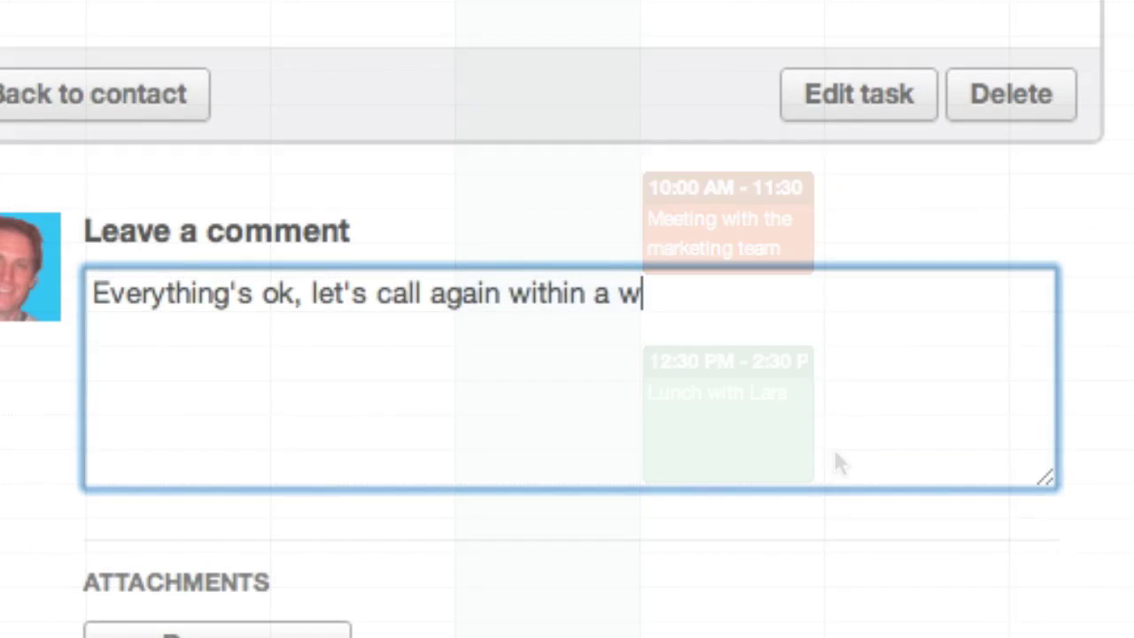
type("eek.")
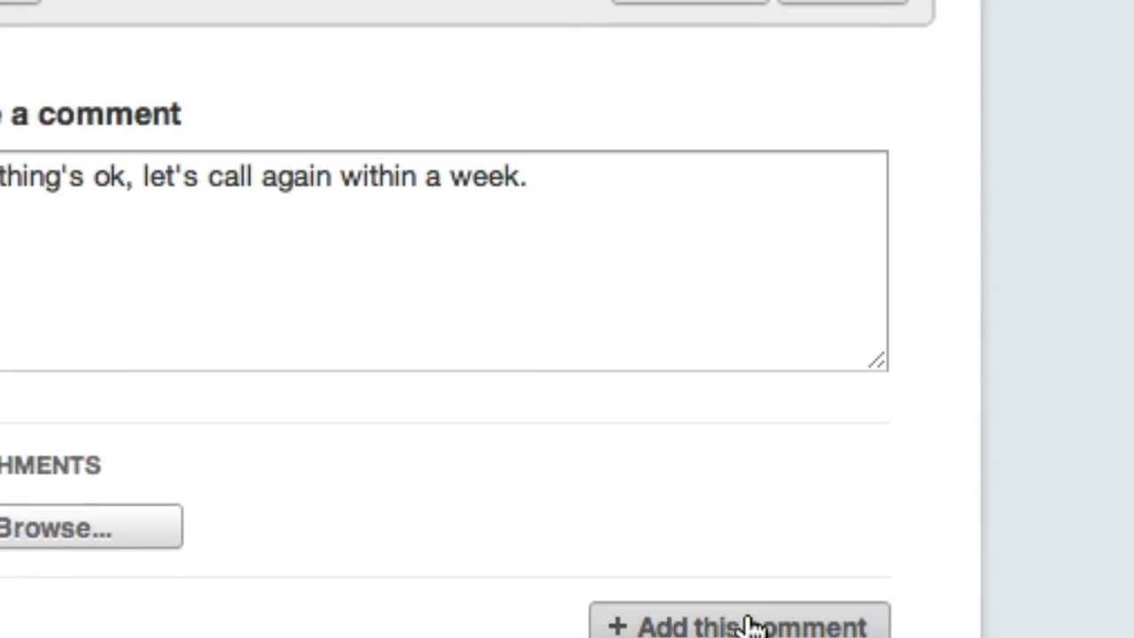
left_click(749, 626)
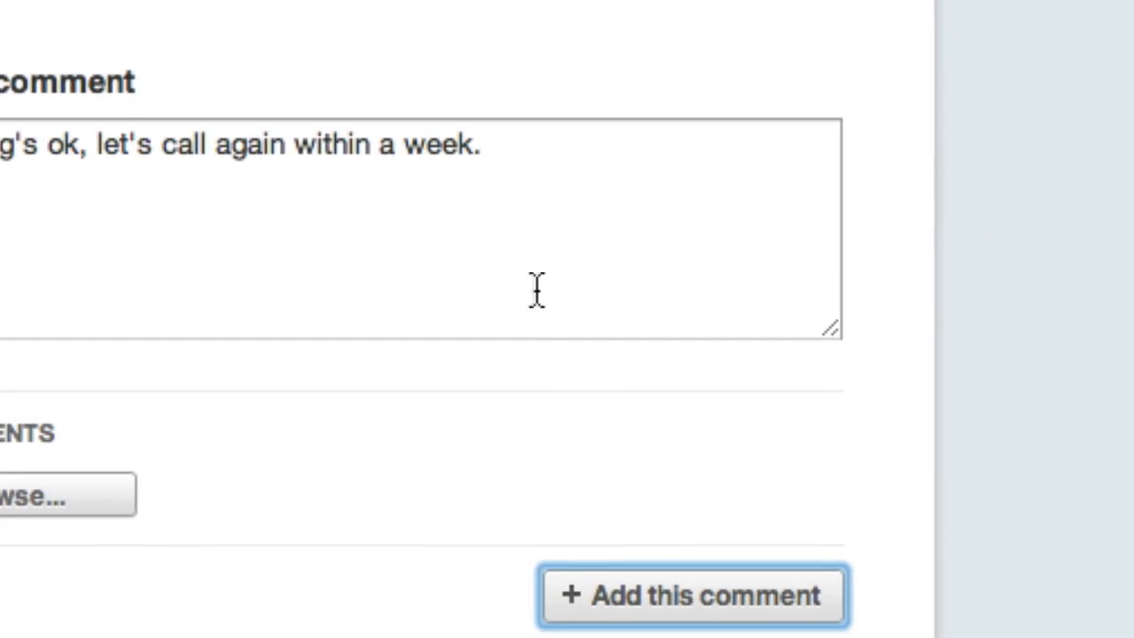